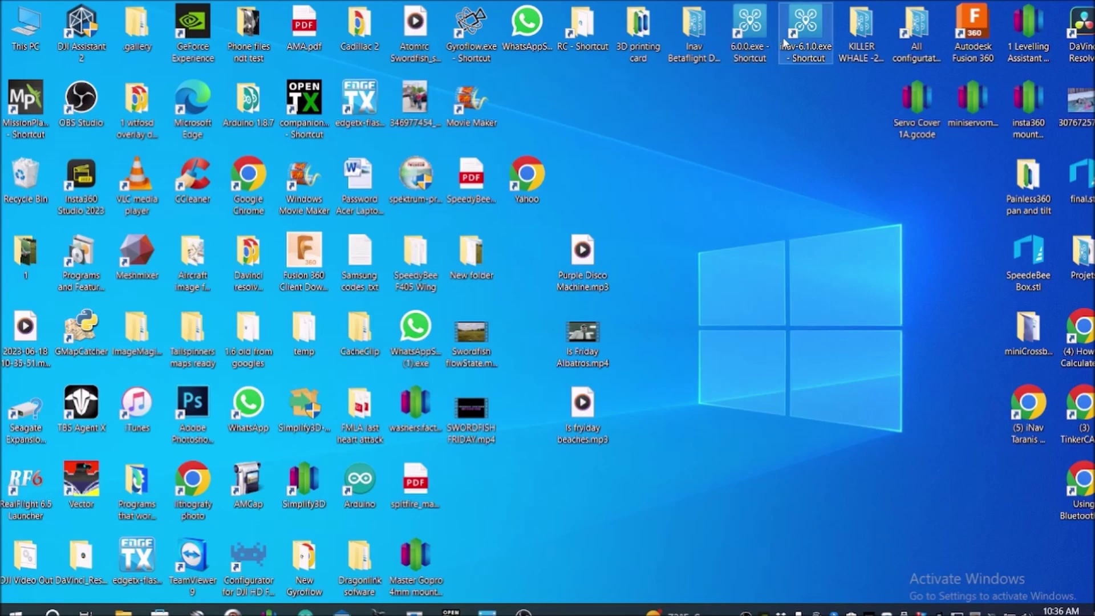
Launch INAV Configurator 6.1.0 from the inav-6.1.0.exe desktop shortcut.
{"action": "double_click", "coordinate": [809, 39]}
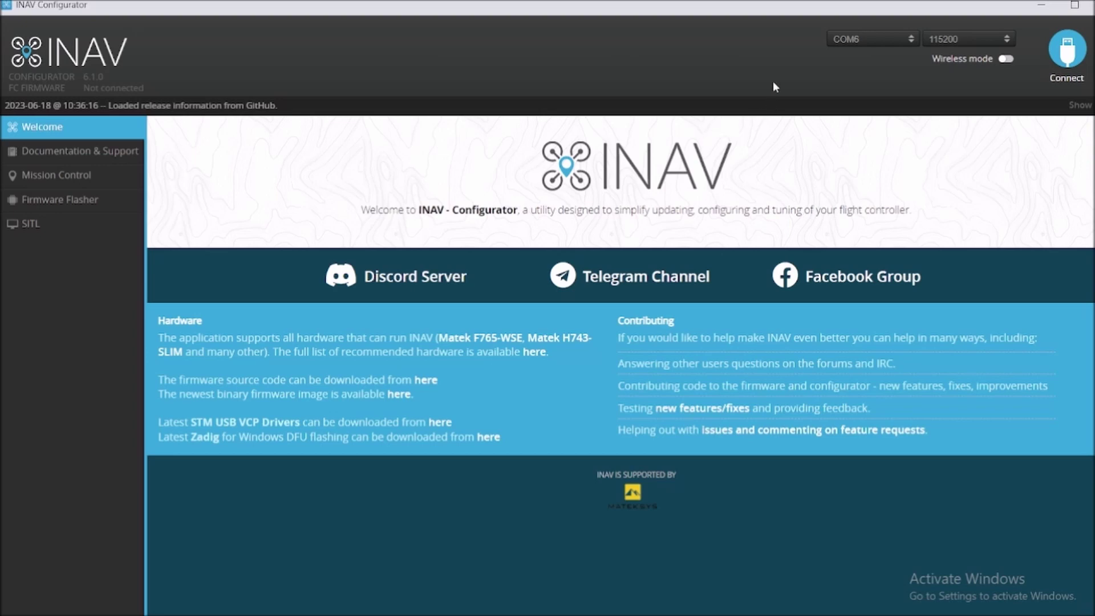
Connect to the SPEEDYBEEF405WING board and reset its Z axis, giving a -13 deg heading offset.
{"action": "left_click", "coordinate": [1069, 57]}
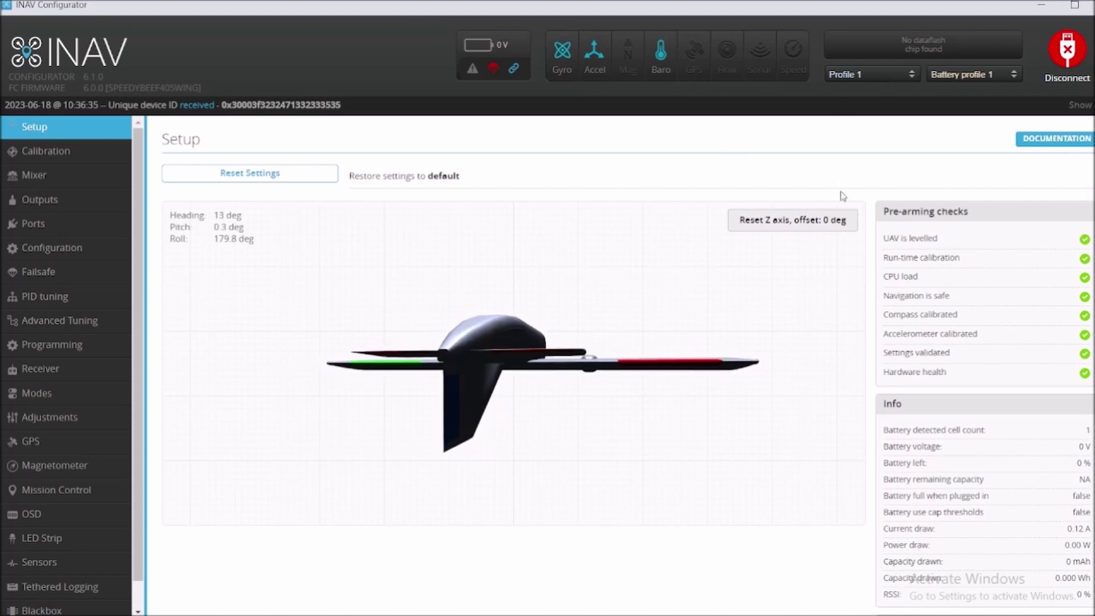
{"action": "left_click", "coordinate": [820, 229]}
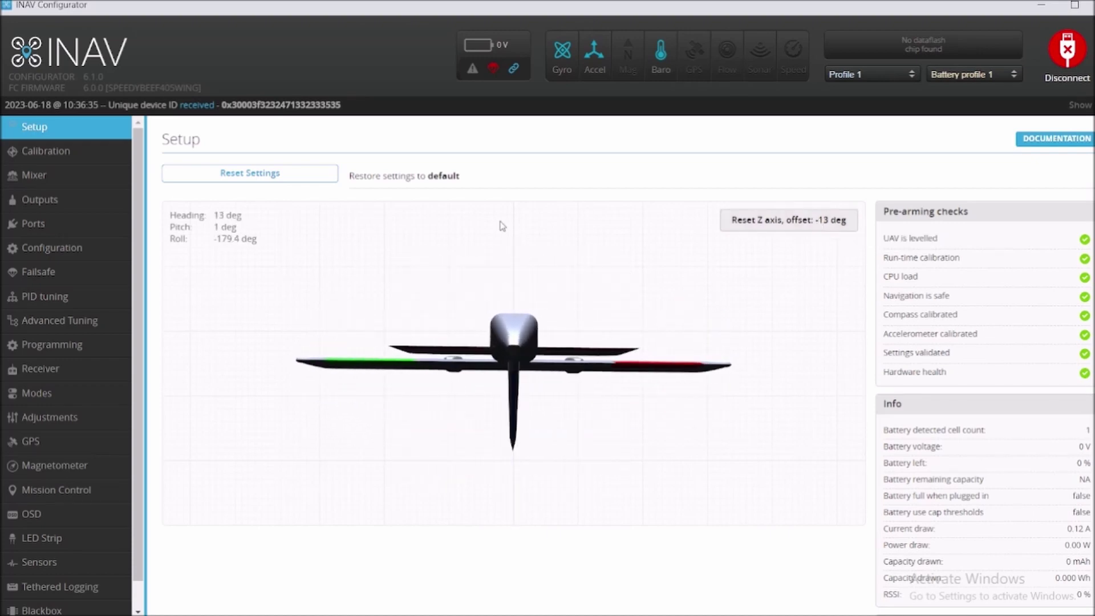
{"action": "scroll", "coordinate": [500, 222], "scroll_direction": "down", "scroll_amount": 2}
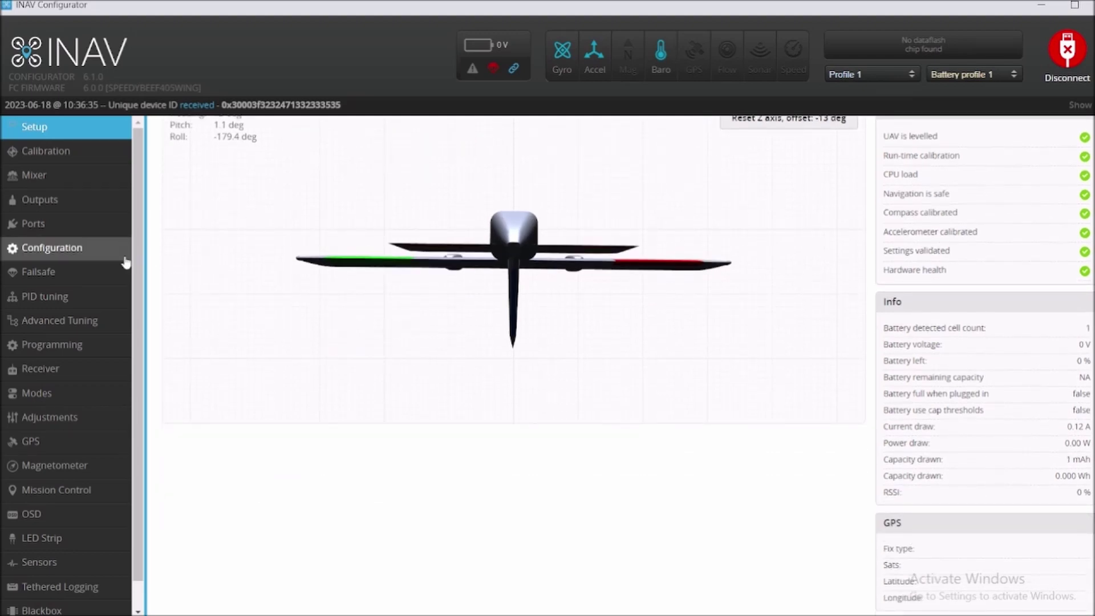
{"action": "scroll", "coordinate": [137, 262], "scroll_direction": "down", "scroll_amount": 2}
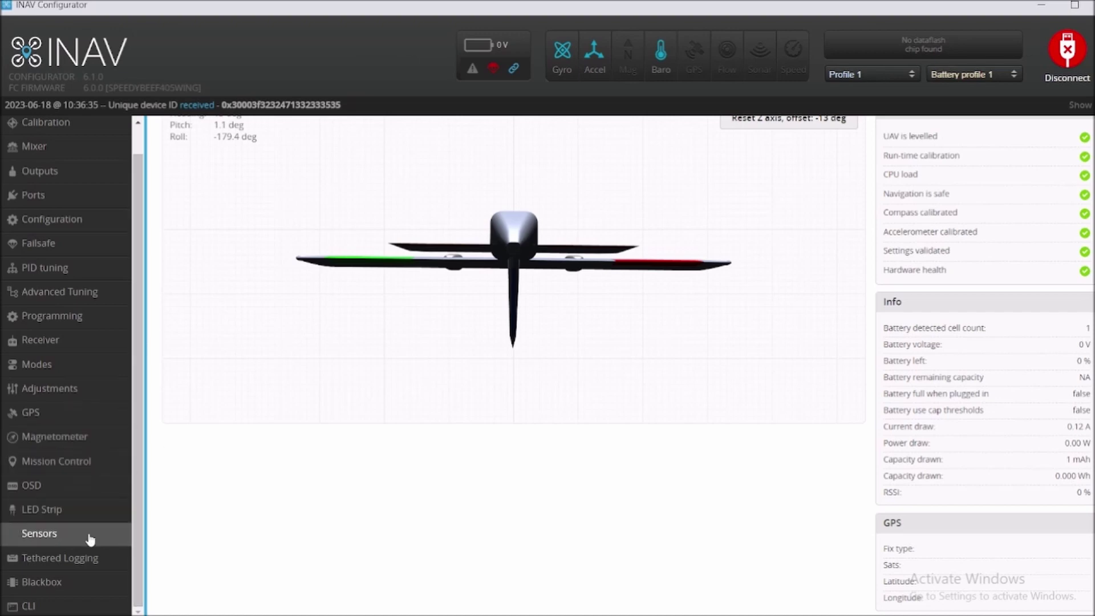
In the CLI, run 'version' to check the board's firmware version.
{"action": "left_click", "coordinate": [93, 605]}
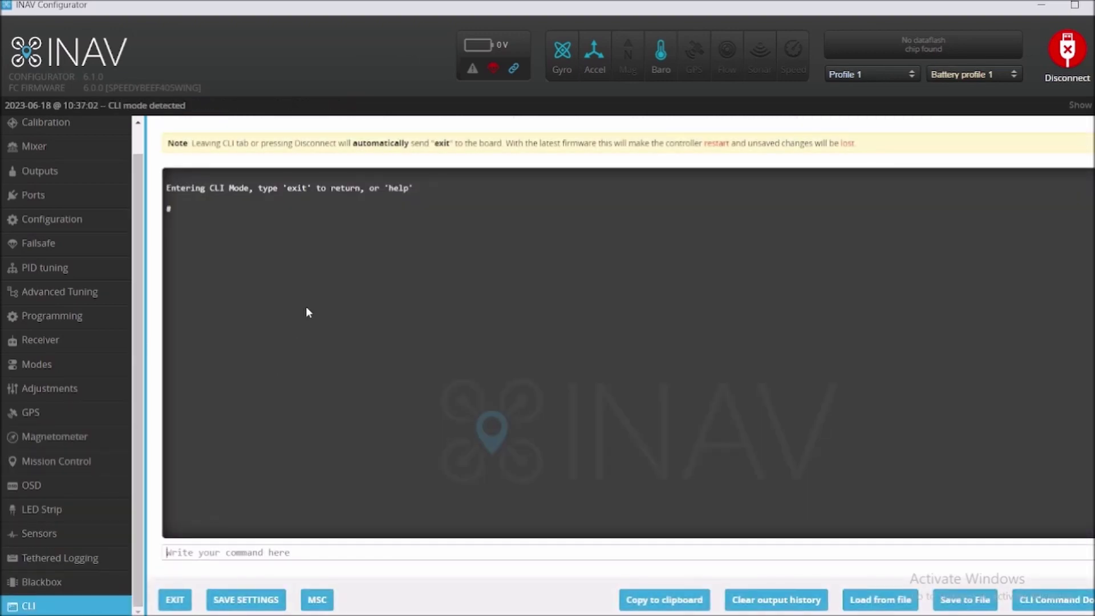
{"action": "type", "text": "version"}
{"action": "key", "text": "Return"}
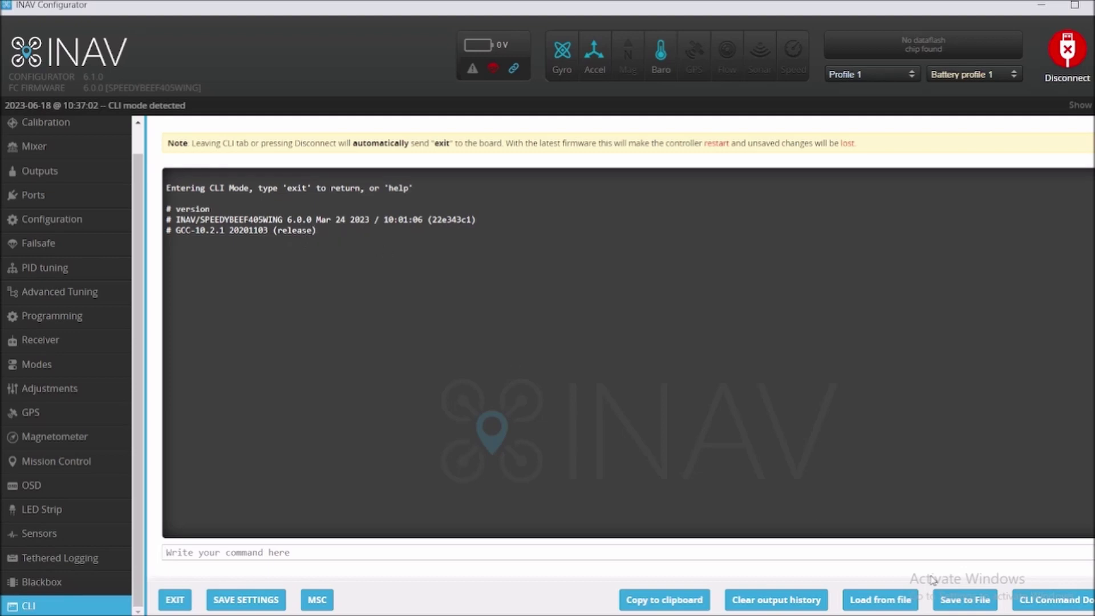
Clear the console, run 'diff all', copy the output to the clipboard, and minimise the configurator.
{"action": "left_click", "coordinate": [776, 599]}
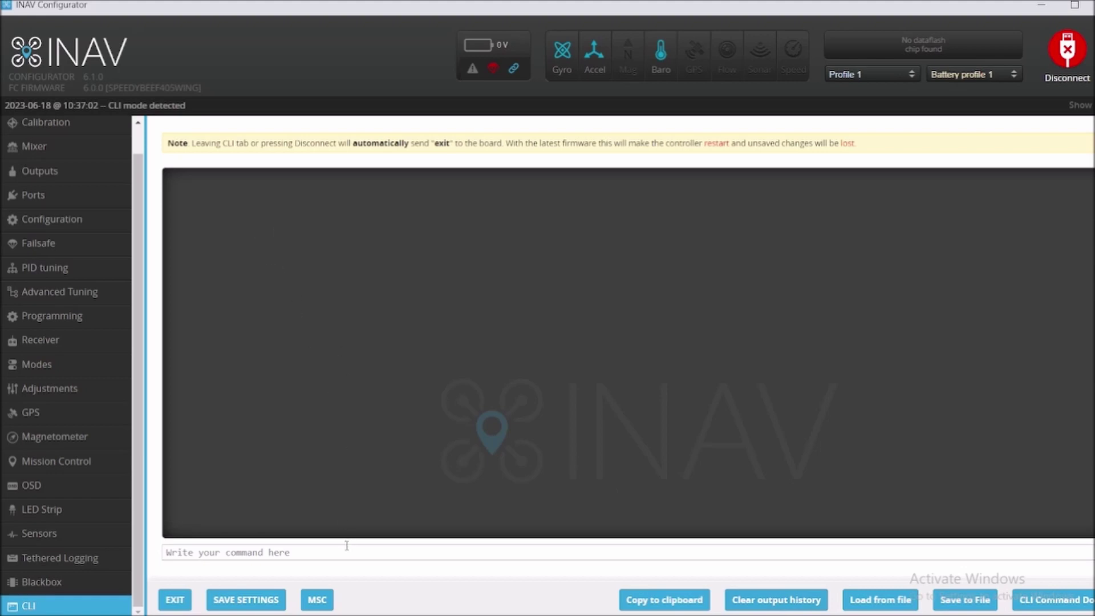
{"action": "type", "text": "diff all"}
{"action": "key", "text": "Return"}
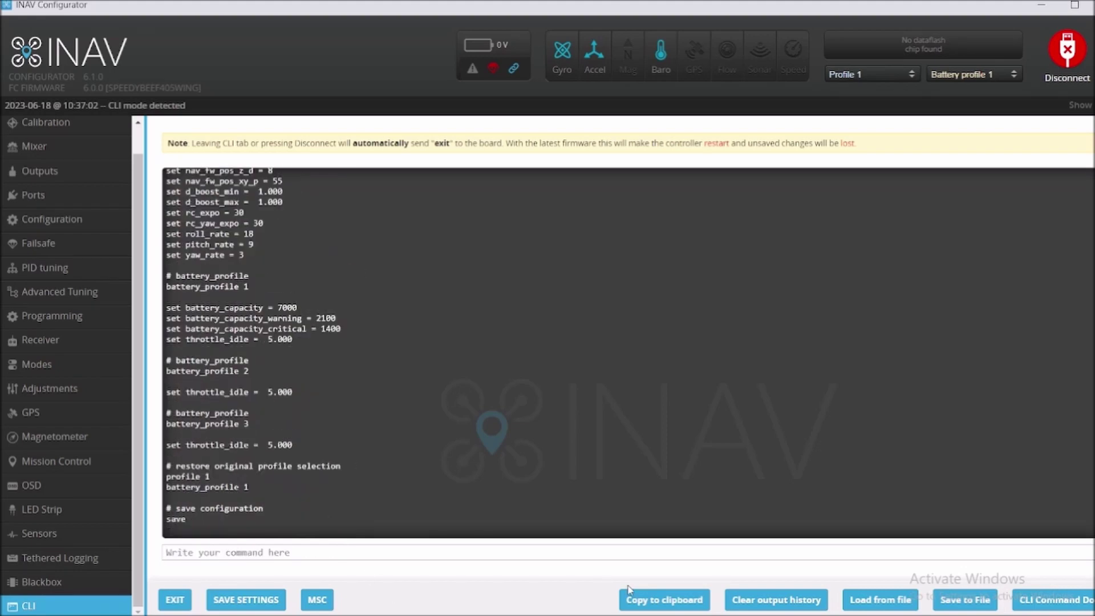
{"action": "left_click", "coordinate": [663, 608]}
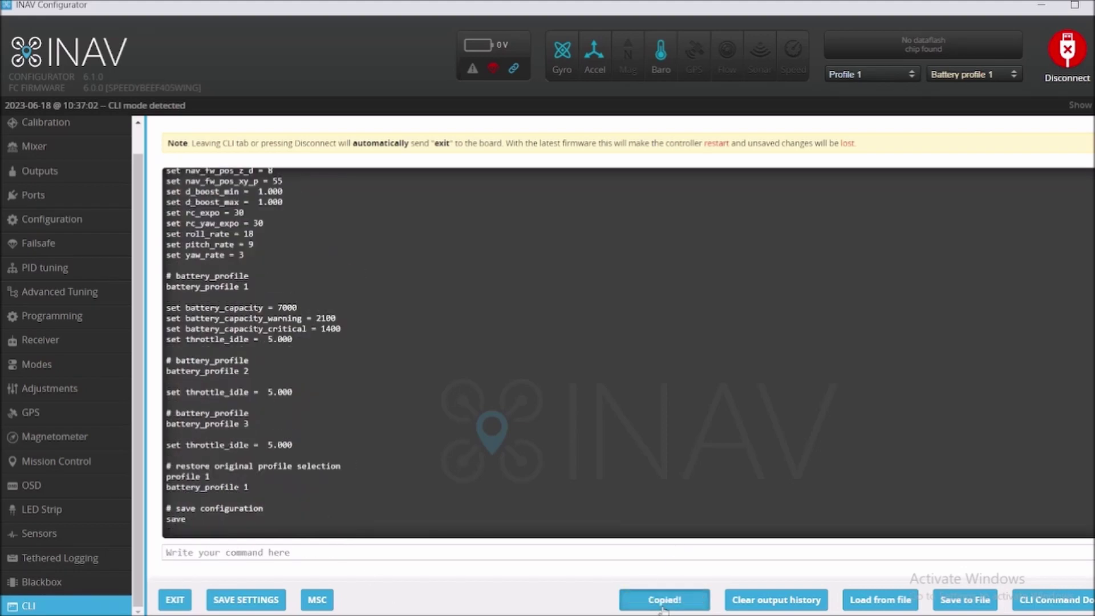
{"action": "left_click", "coordinate": [1041, 6]}
Create a blank New Text Document.txt on the desktop.
{"action": "right_click", "coordinate": [741, 320]}
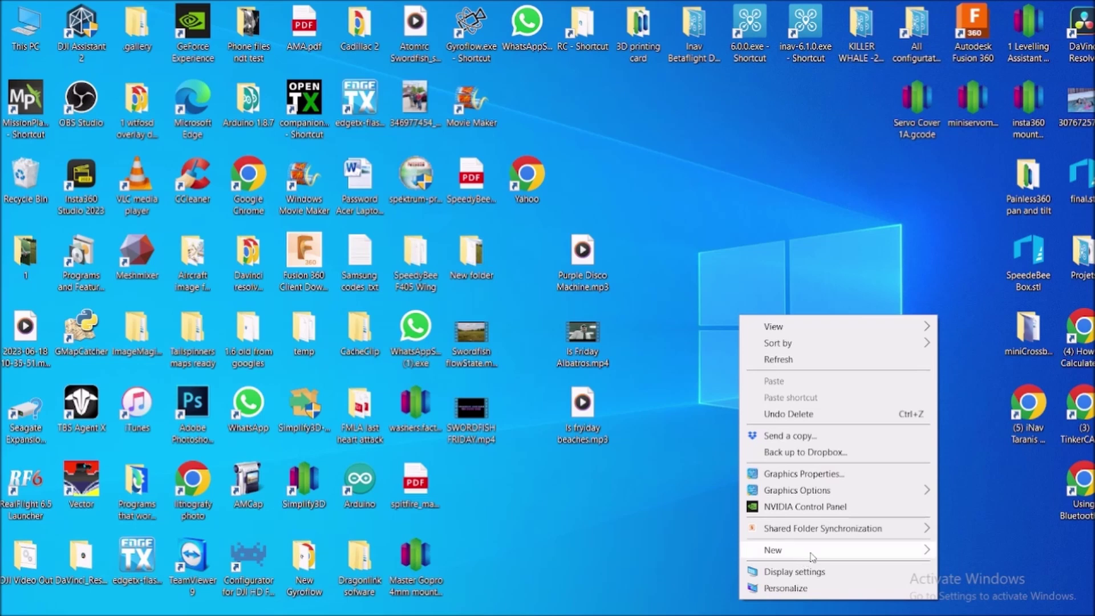
{"action": "mouse_move", "coordinate": [810, 551]}
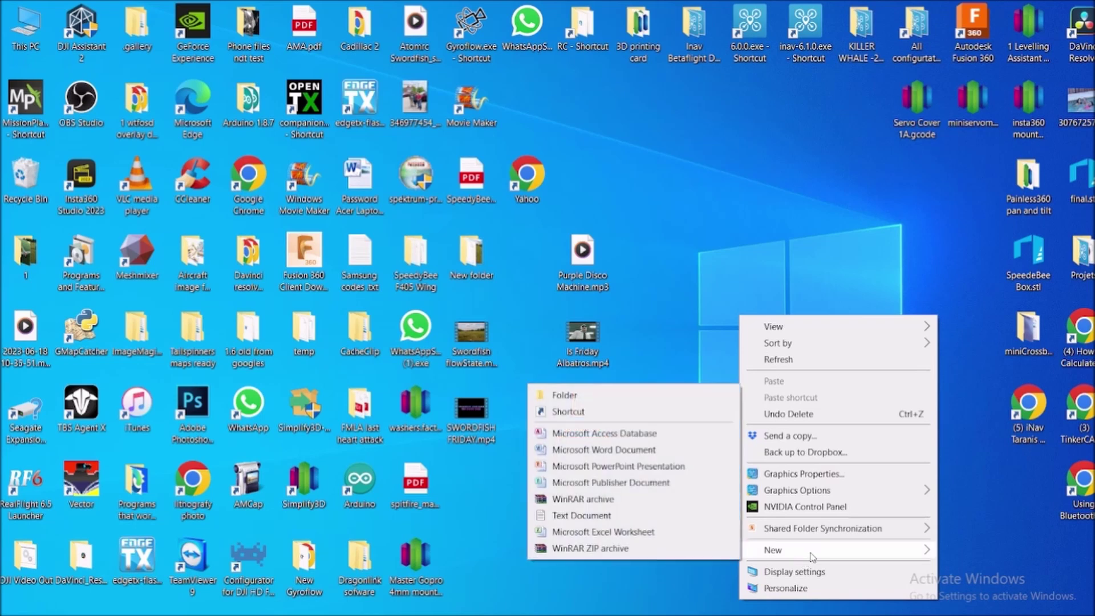
{"action": "left_click", "coordinate": [602, 515]}
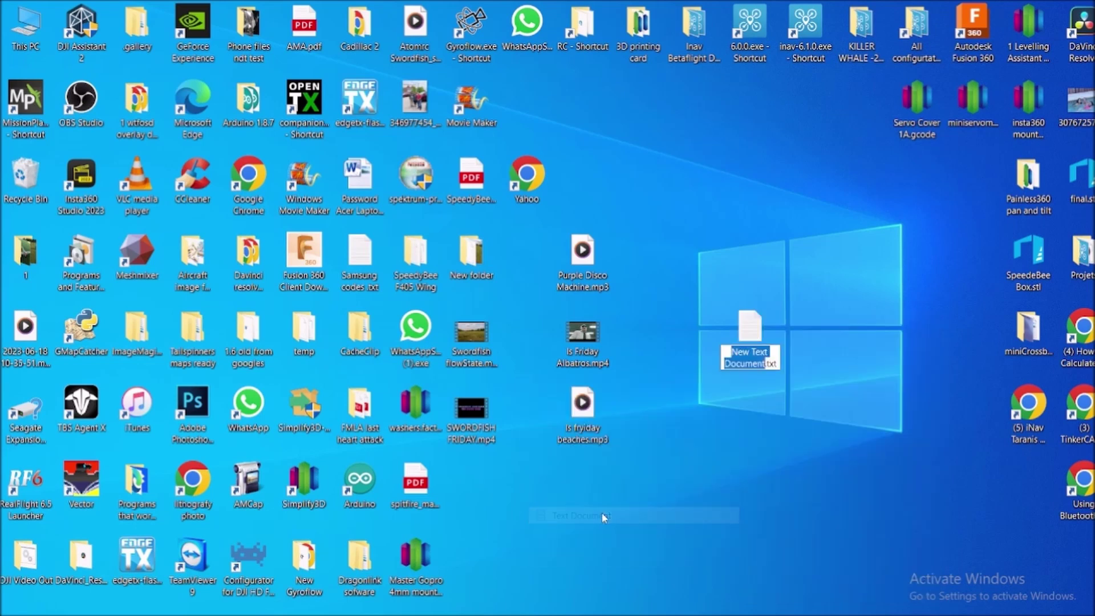
{"action": "key", "text": "Return"}
Paste the copied diff into New Text Document.txt in Notepad and save it.
{"action": "double_click", "coordinate": [746, 333]}
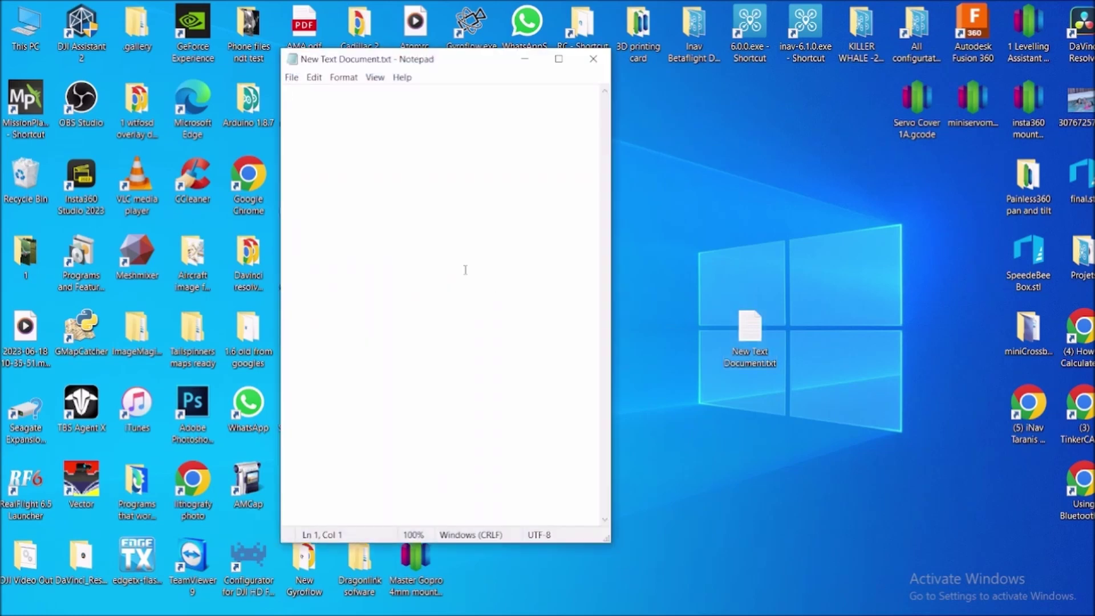
{"action": "right_click", "coordinate": [369, 152]}
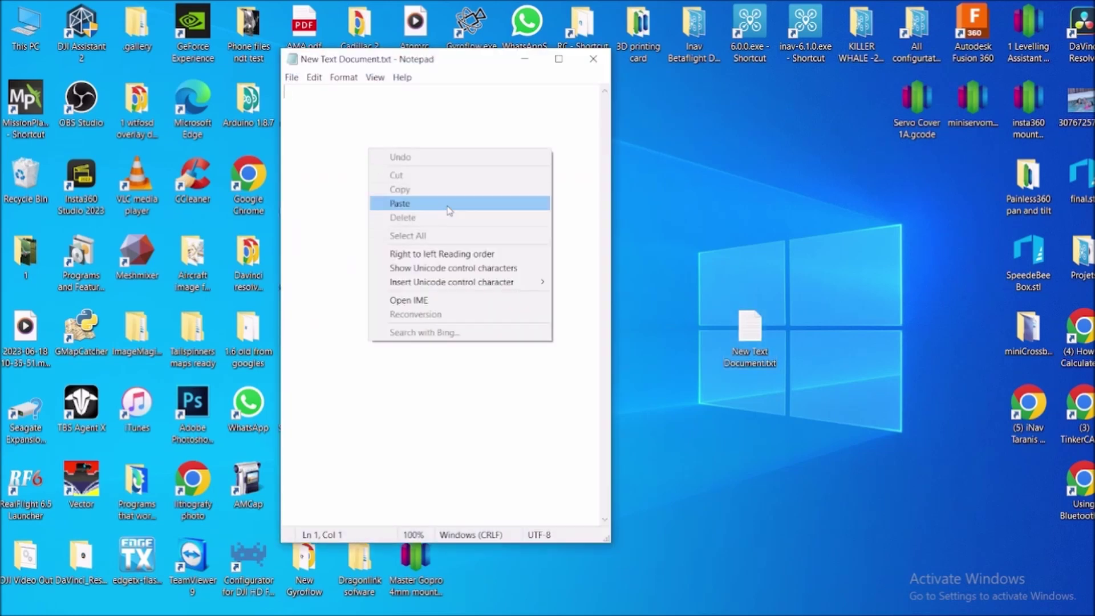
{"action": "left_click", "coordinate": [403, 204]}
{"action": "left_click", "coordinate": [292, 79]}
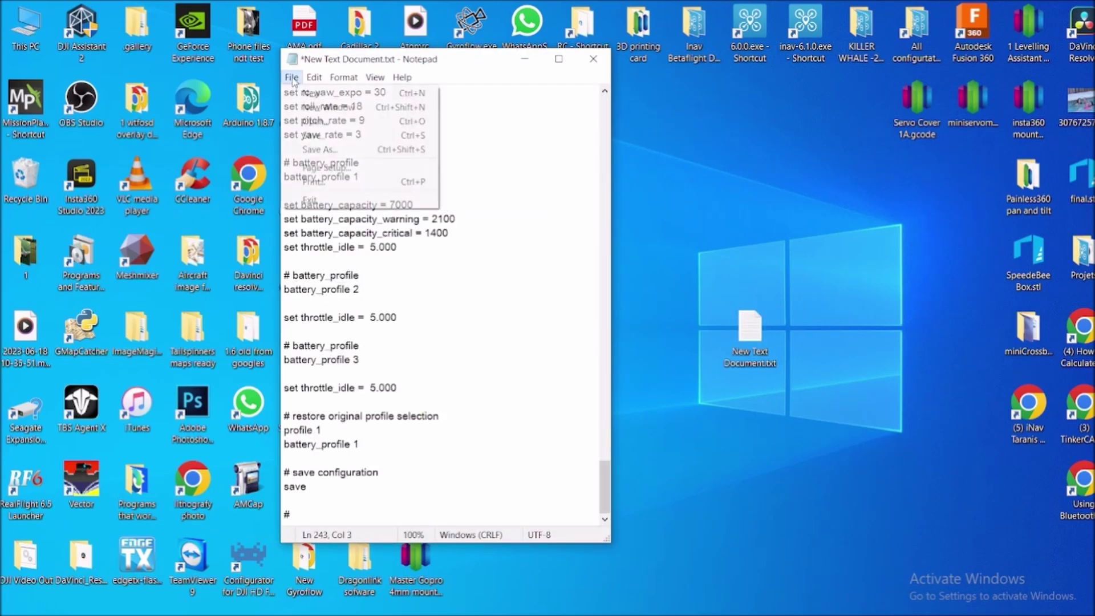
{"action": "left_click", "coordinate": [314, 137]}
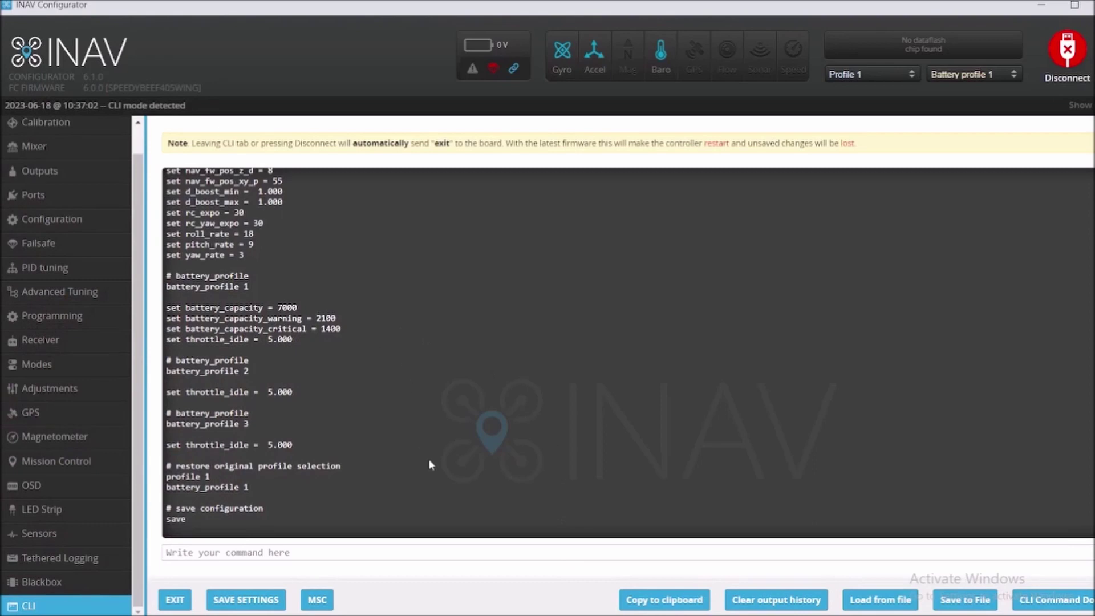
Clear the CLI output and run 'dfu' to reboot the board into DFU mode.
{"action": "left_click", "coordinate": [788, 607]}
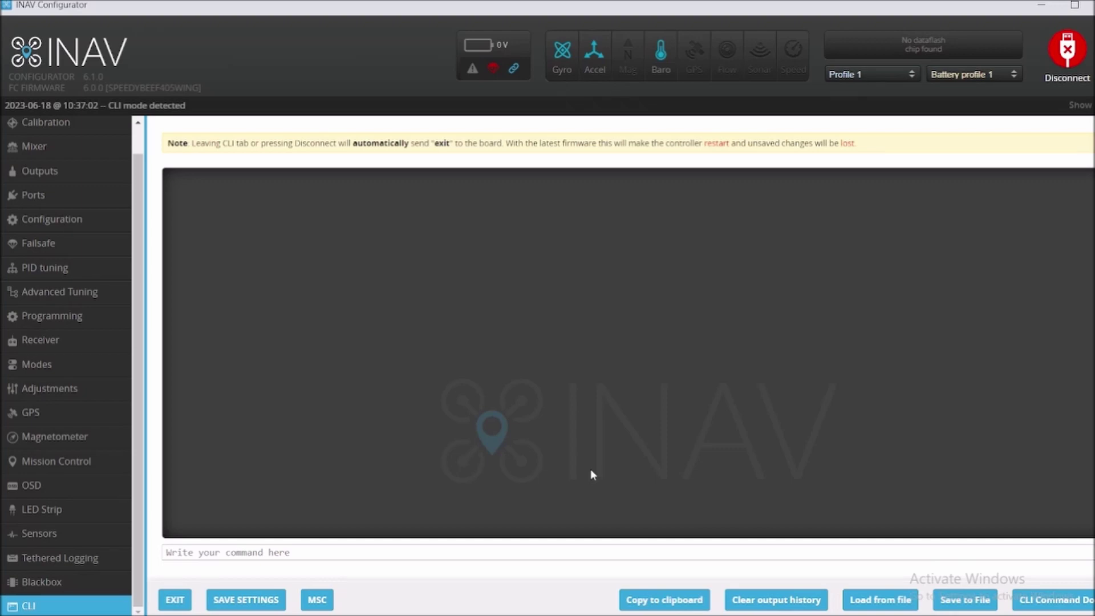
{"action": "left_click", "coordinate": [254, 549]}
{"action": "type", "text": "dfu"}
{"action": "key", "text": "Return"}
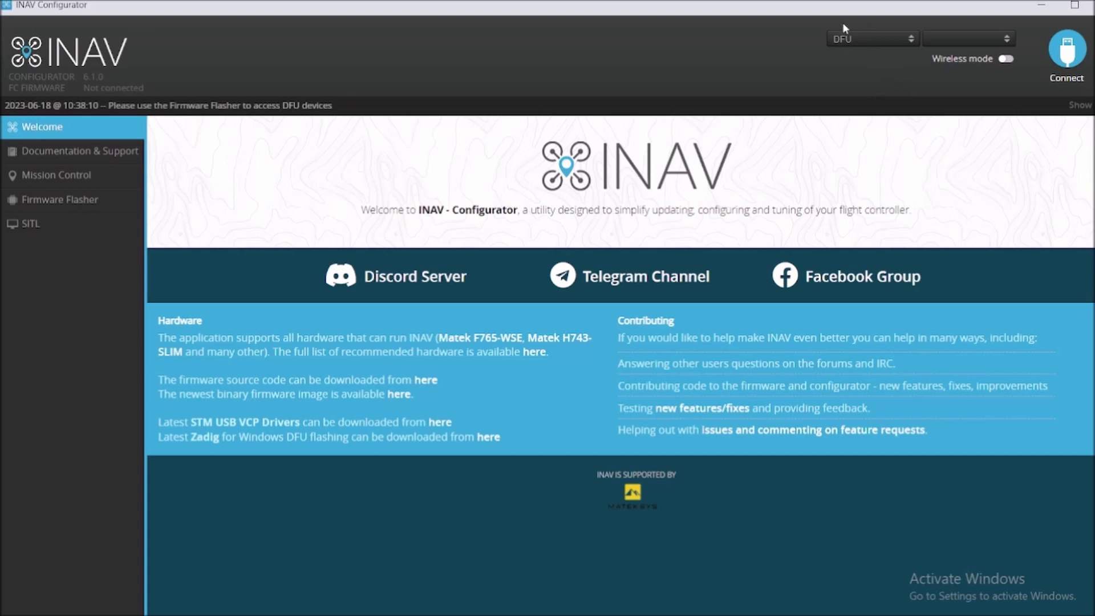
In the Firmware Flasher, select SPEEDYBEEF405WING version 6.1.1 and load it online.
{"action": "left_click", "coordinate": [90, 200]}
{"action": "left_click", "coordinate": [381, 170]}
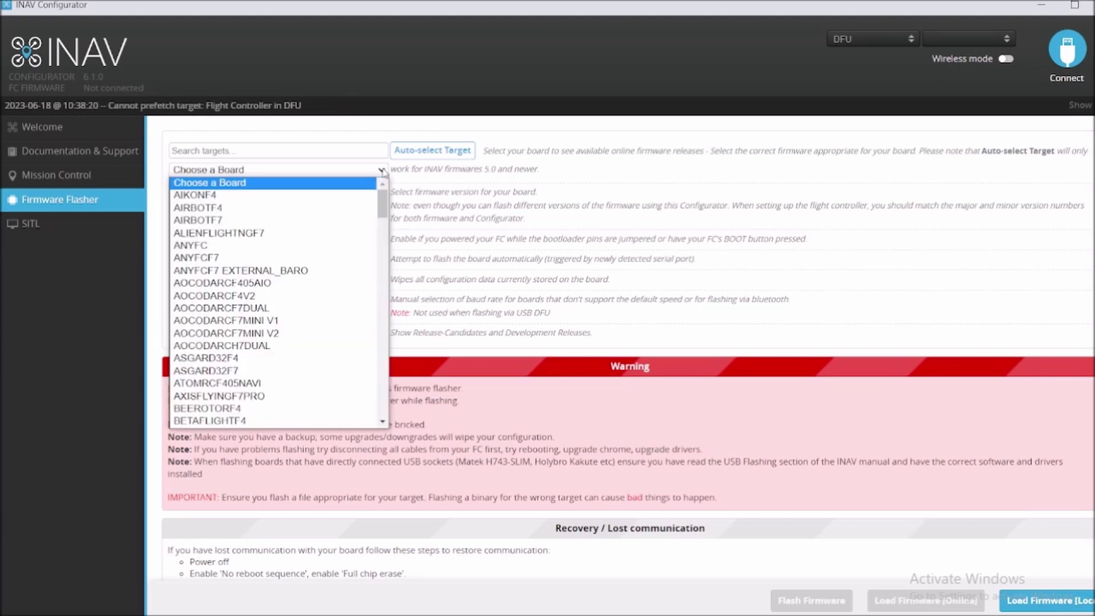
{"action": "left_click_drag", "start_coordinate": [382, 206], "coordinate": [386, 392]}
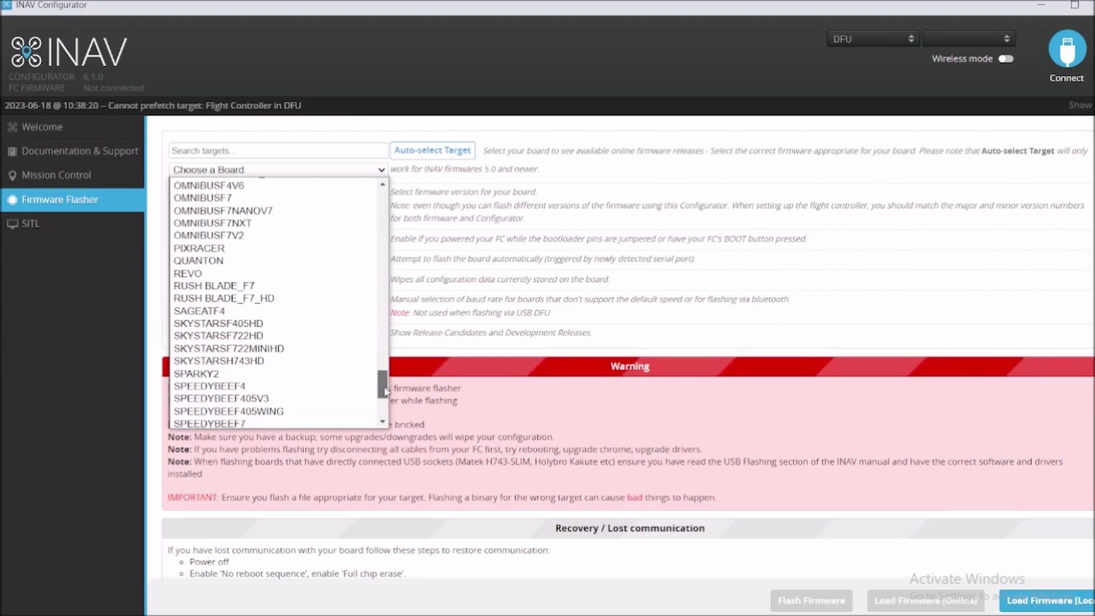
{"action": "left_click", "coordinate": [245, 411]}
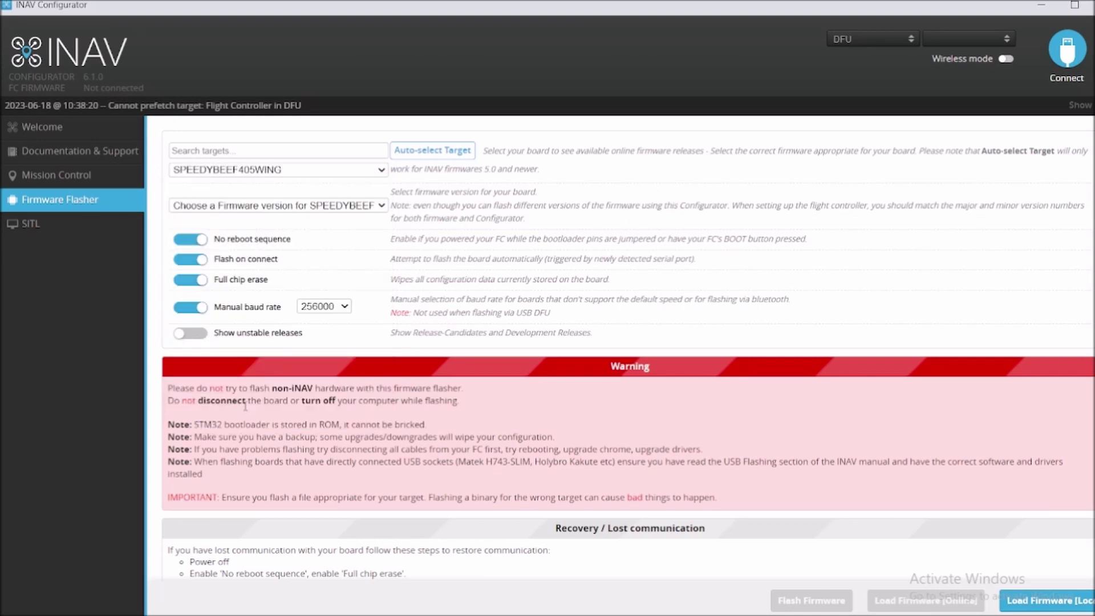
{"action": "left_click", "coordinate": [382, 211]}
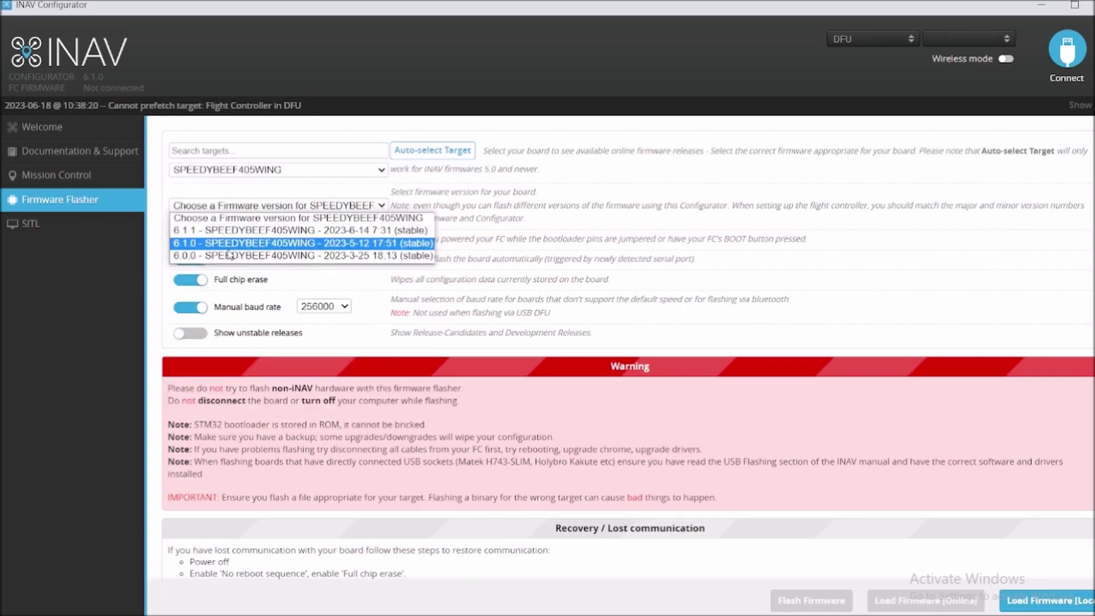
{"action": "left_click", "coordinate": [226, 231]}
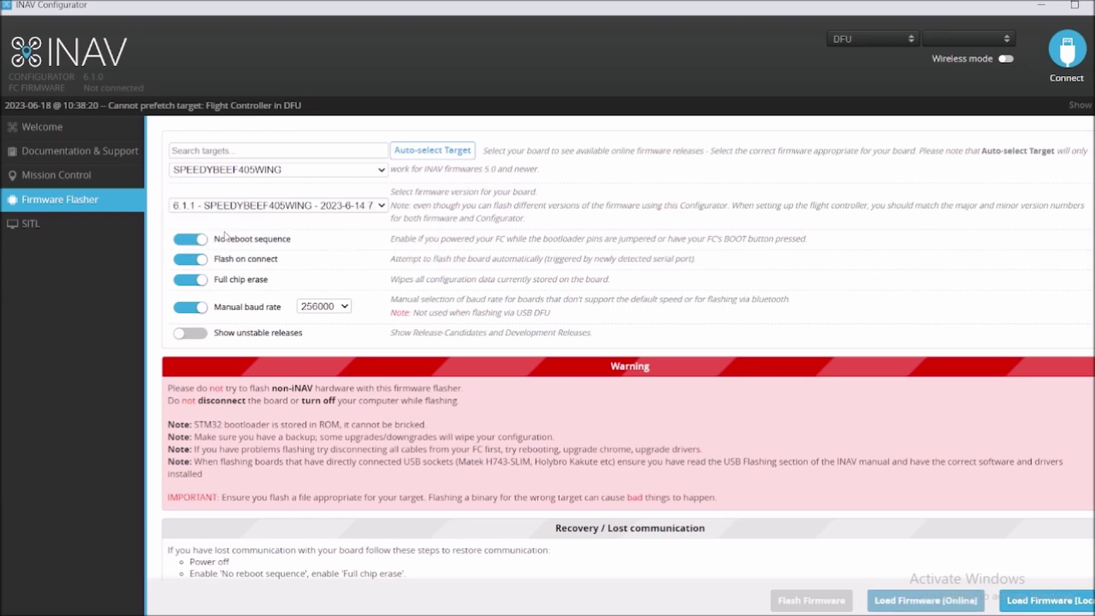
{"action": "left_click", "coordinate": [901, 598]}
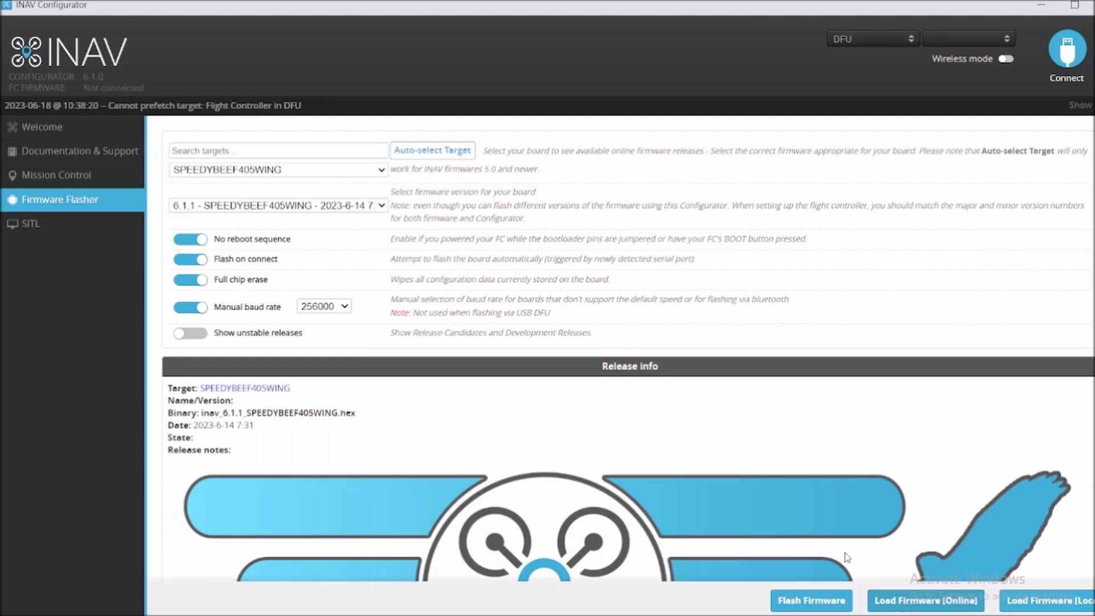
{"action": "scroll", "coordinate": [662, 334], "scroll_direction": "down", "scroll_amount": 4}
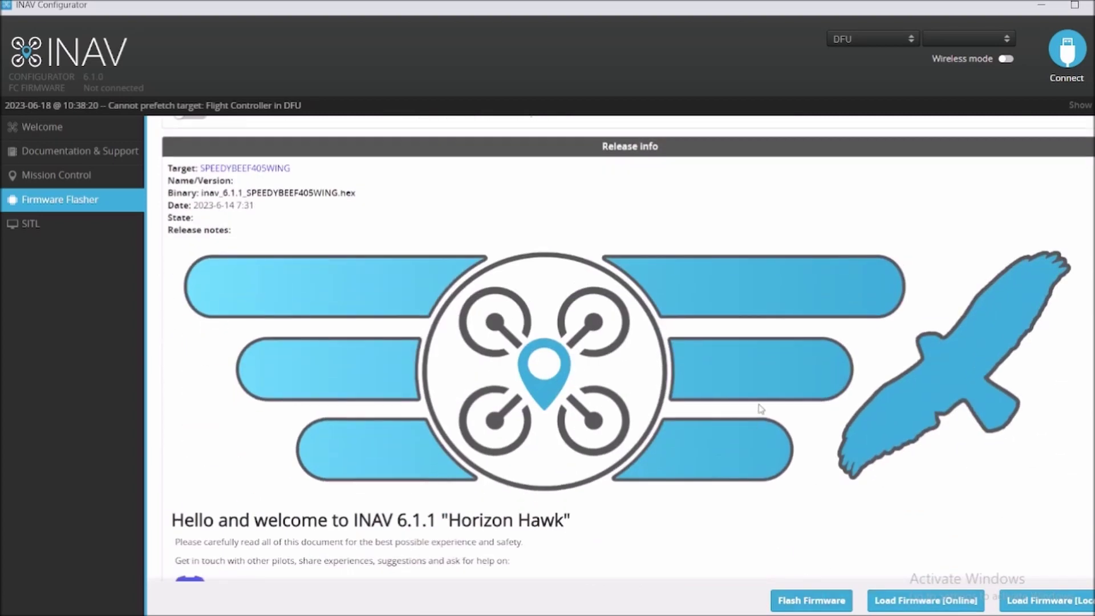
{"action": "scroll", "coordinate": [756, 442], "scroll_direction": "down", "scroll_amount": 10}
{"action": "scroll", "coordinate": [759, 449], "scroll_direction": "down", "scroll_amount": 4}
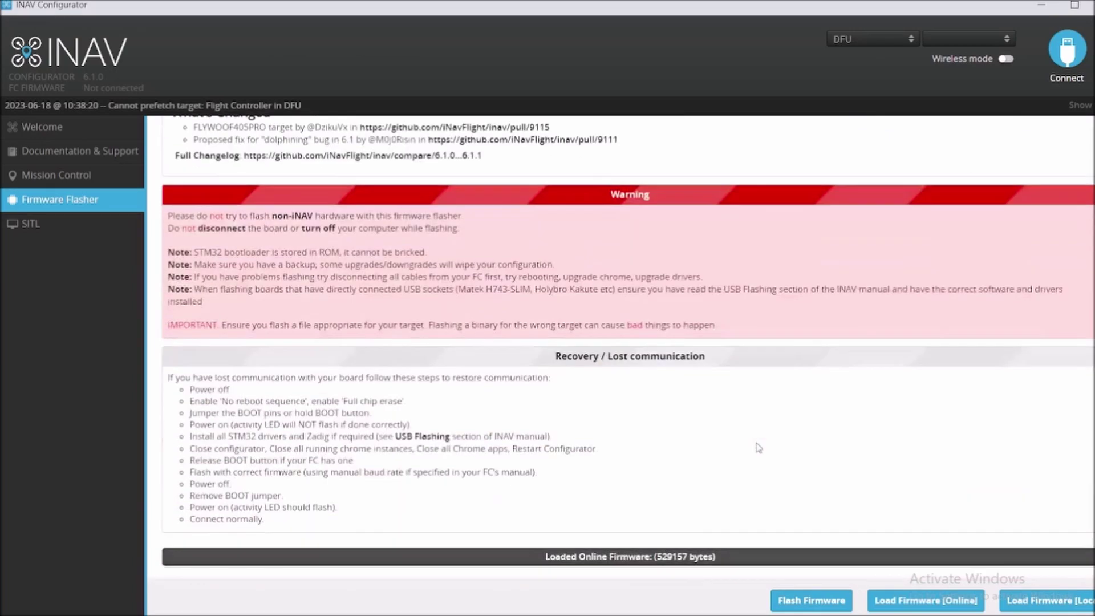
{"action": "scroll", "coordinate": [388, 290], "scroll_direction": "up", "scroll_amount": 3}
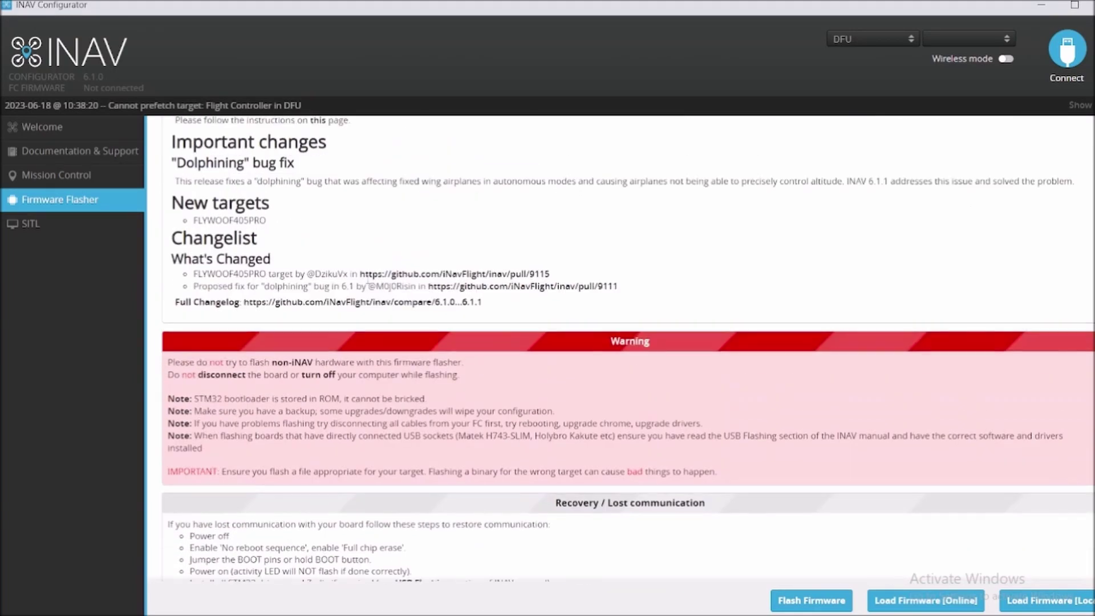
{"action": "scroll", "coordinate": [199, 161], "scroll_direction": "up", "scroll_amount": 3}
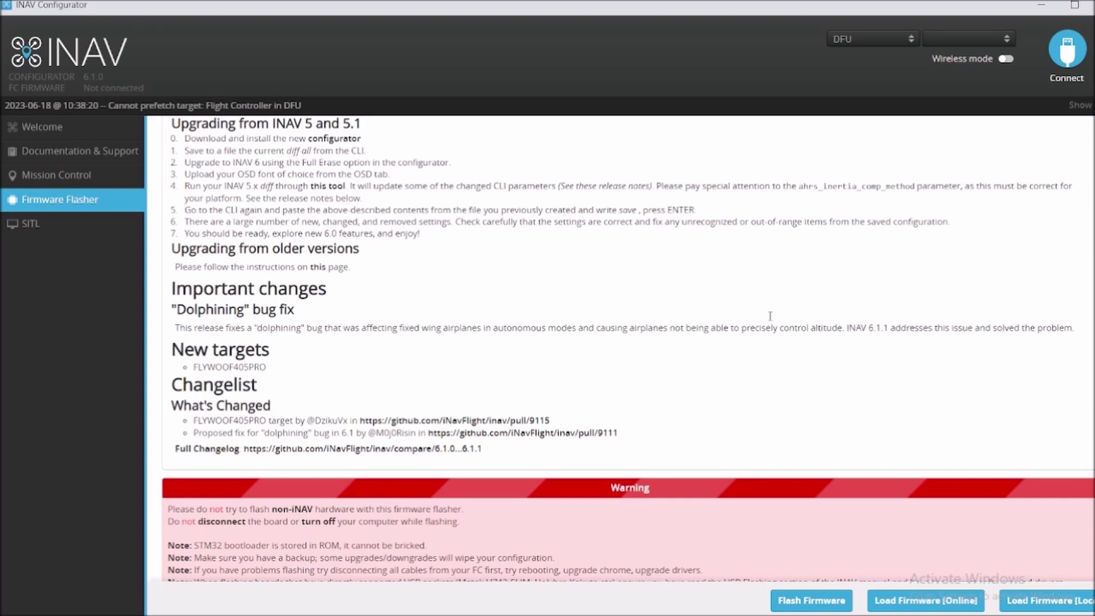
{"action": "scroll", "coordinate": [574, 326], "scroll_direction": "down", "scroll_amount": 2}
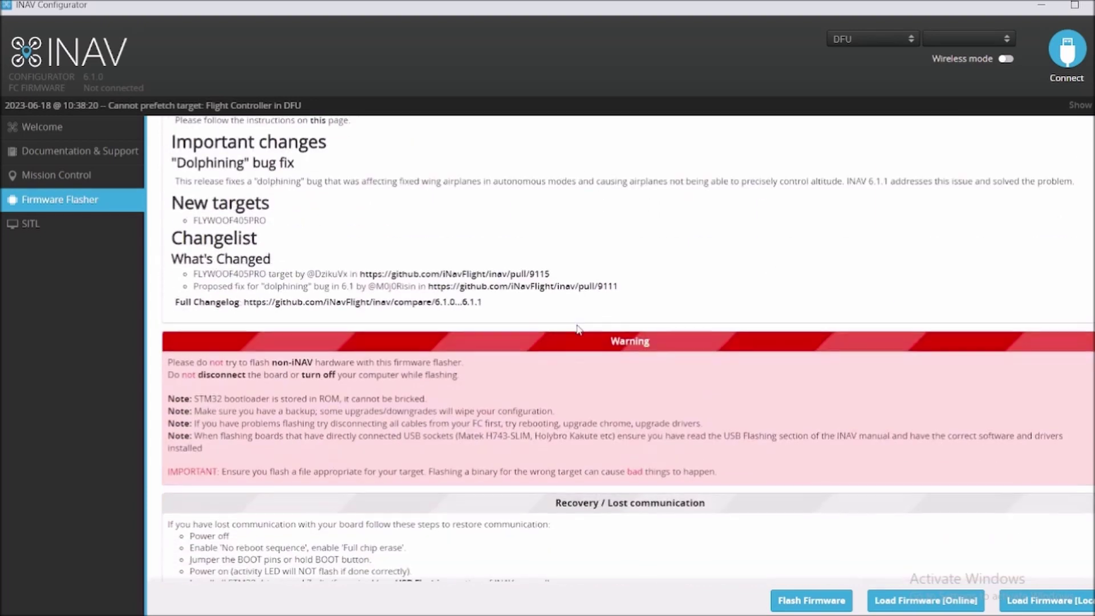
{"action": "scroll", "coordinate": [856, 425], "scroll_direction": "down", "scroll_amount": 4}
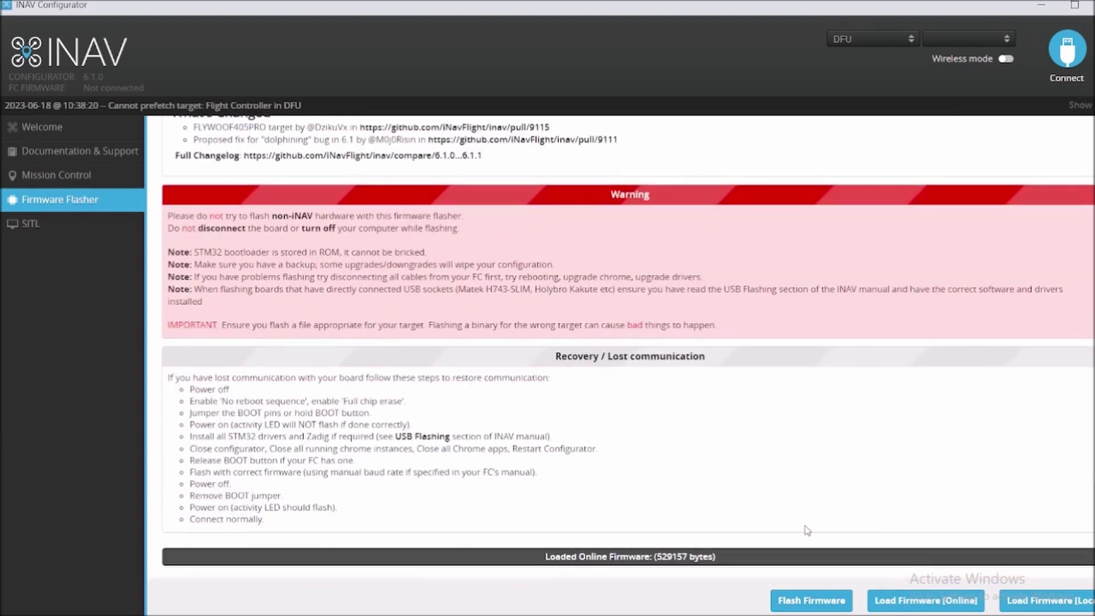
Flash the 6.1.1 firmware to the board, then close the configurator after programming succeeds.
{"action": "left_click", "coordinate": [807, 600]}
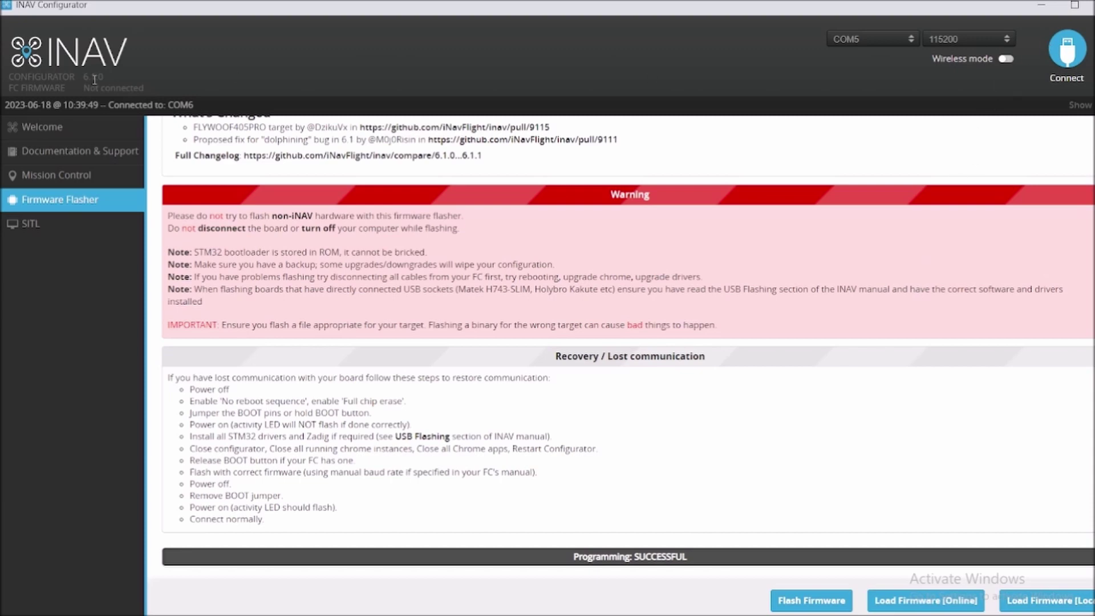
{"action": "left_click", "coordinate": [42, 131]}
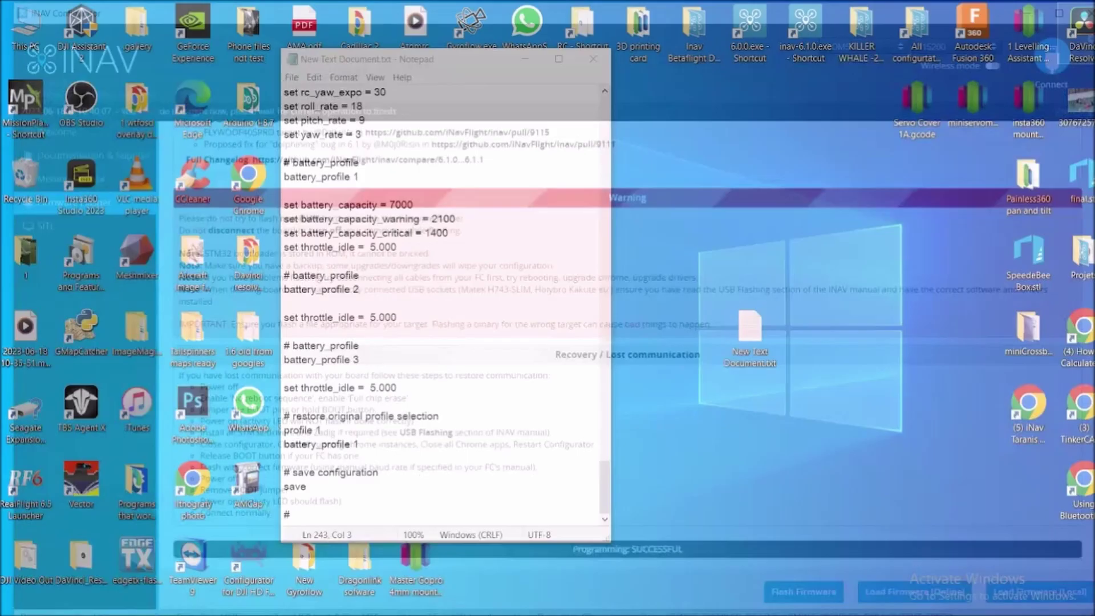
{"action": "left_click", "coordinate": [1093, 5]}
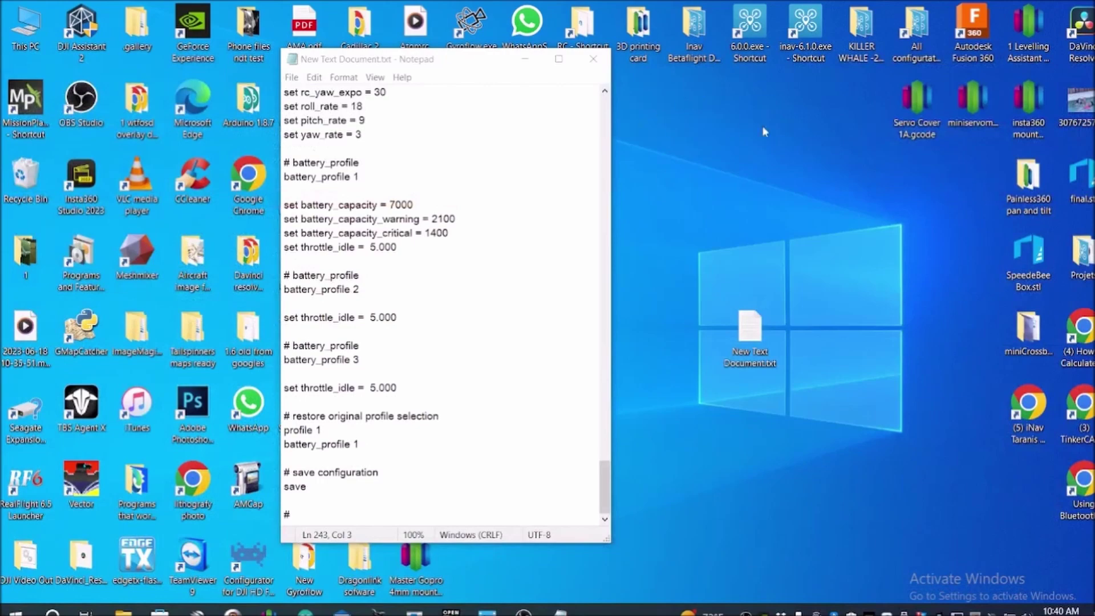
Relaunch INAV Configurator and connect to the board now running 6.1.1.
{"action": "double_click", "coordinate": [813, 26]}
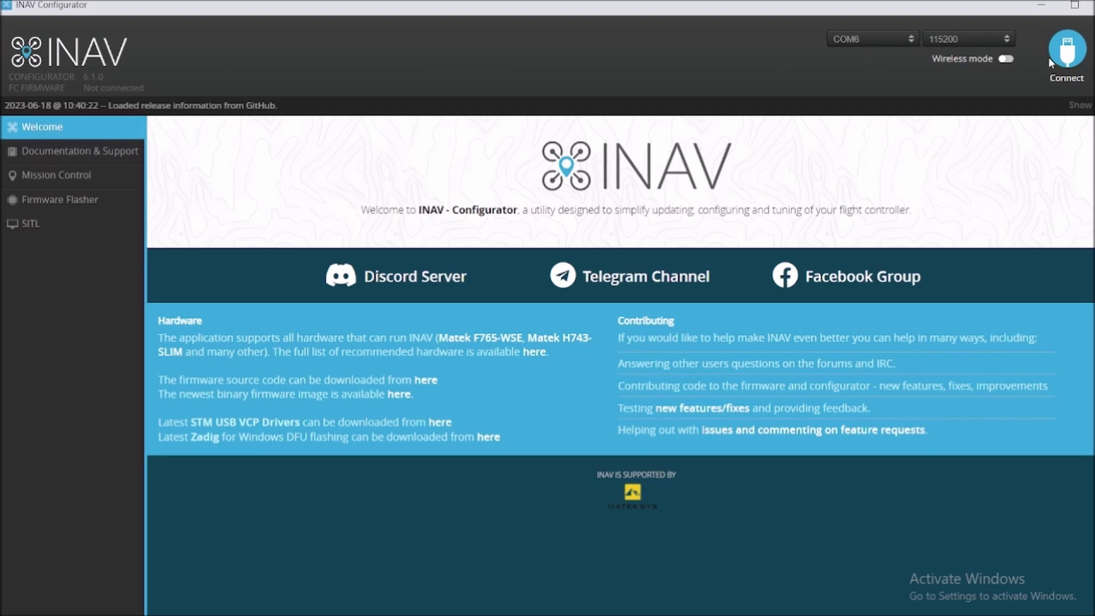
{"action": "left_click", "coordinate": [1070, 61]}
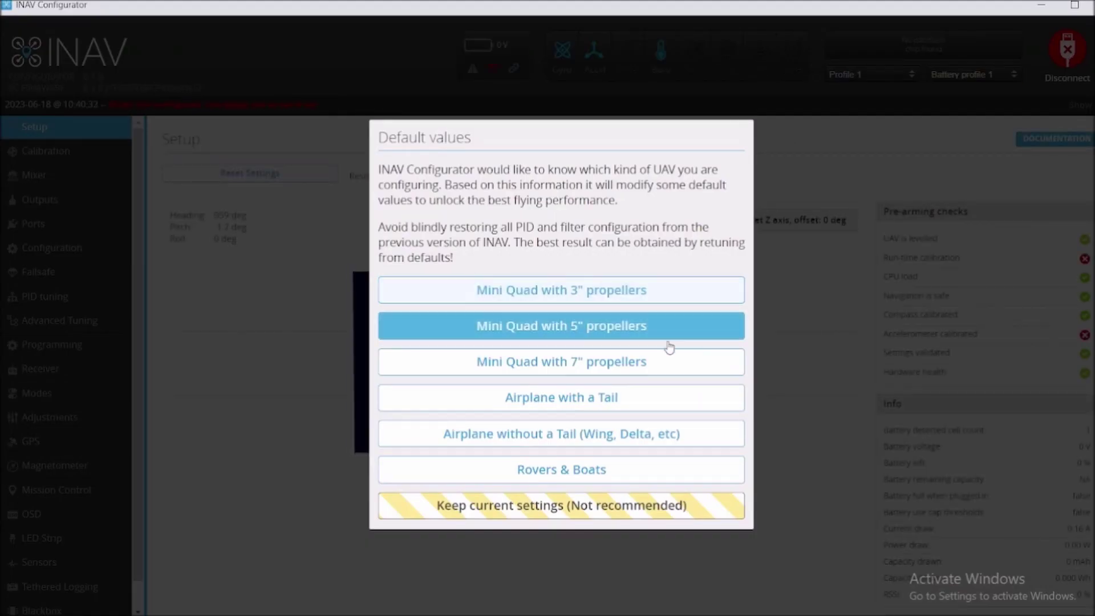
Apply 'Airplane with a Tail' defaults, reset the Z axis to -178 deg, and switch to the CLI.
{"action": "left_click", "coordinate": [570, 398]}
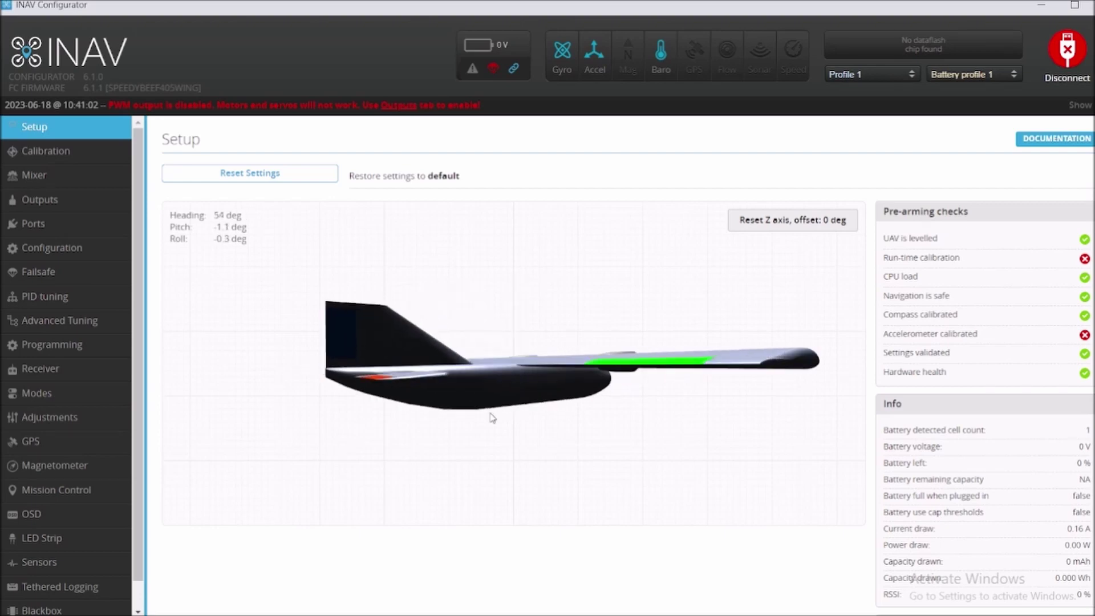
{"action": "left_click", "coordinate": [782, 222]}
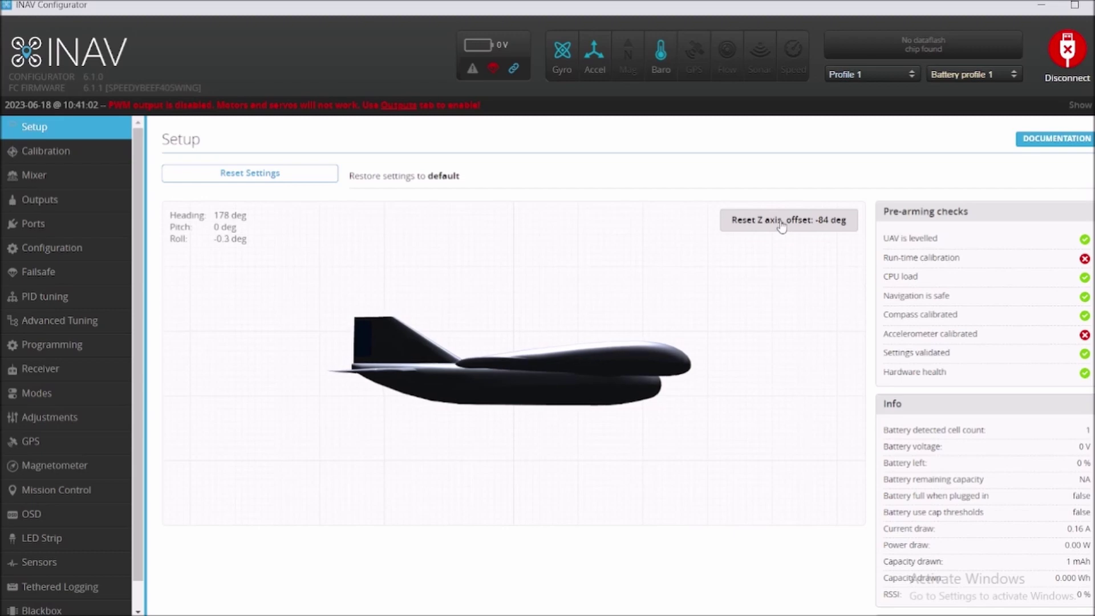
{"action": "left_click", "coordinate": [781, 226]}
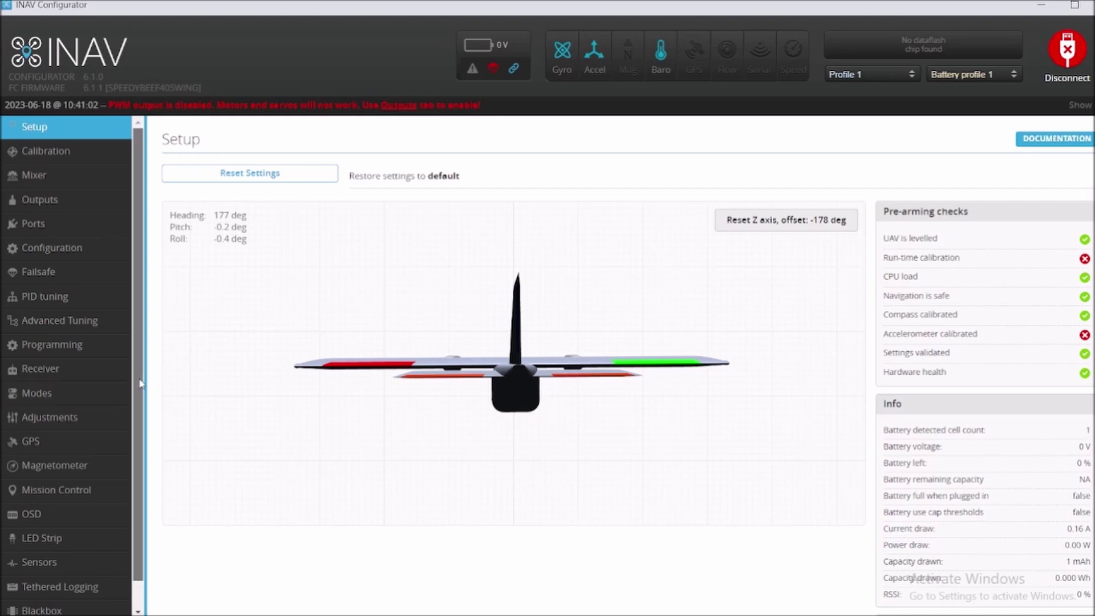
{"action": "scroll", "coordinate": [86, 456], "scroll_direction": "down", "scroll_amount": 2}
{"action": "left_click", "coordinate": [65, 606]}
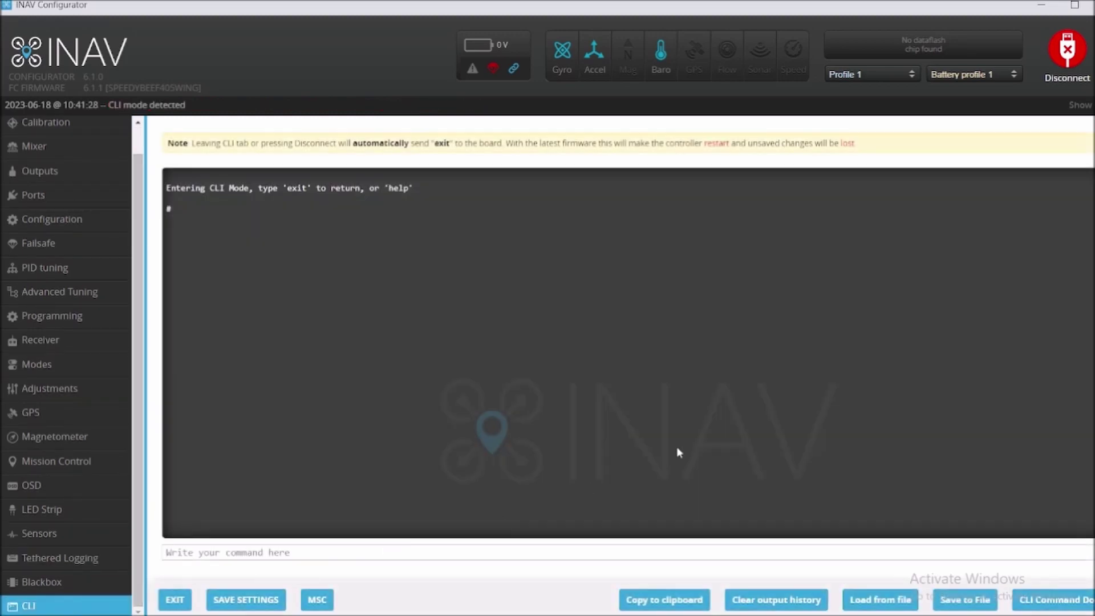
Minimise the configurator and scroll the Notepad diff backup up to its first lines.
{"action": "left_click", "coordinate": [1041, 5]}
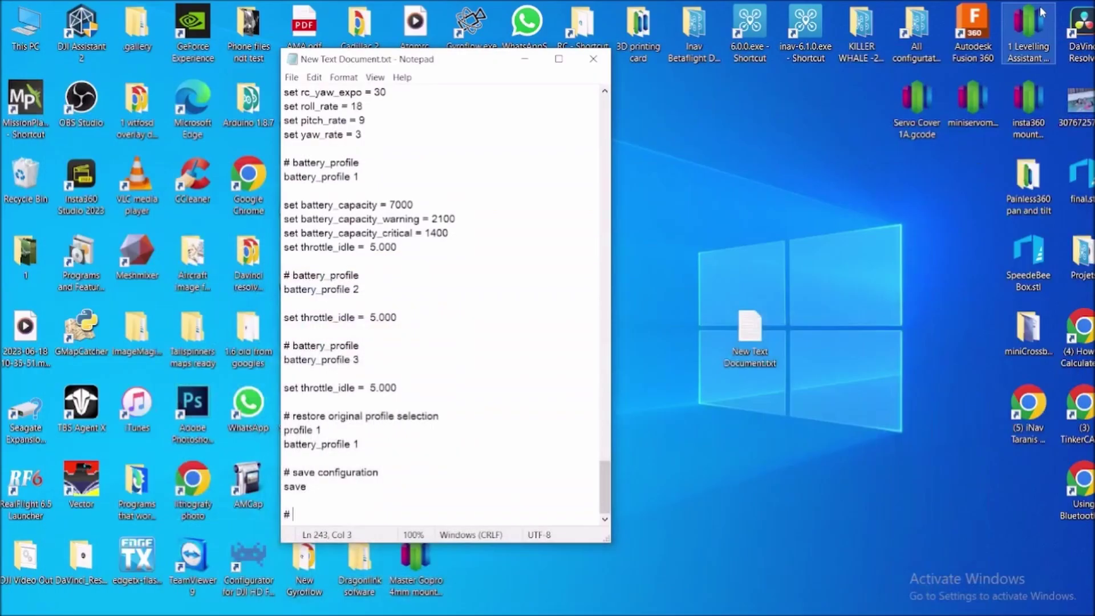
{"action": "scroll", "coordinate": [516, 175], "scroll_direction": "up", "scroll_amount": 11}
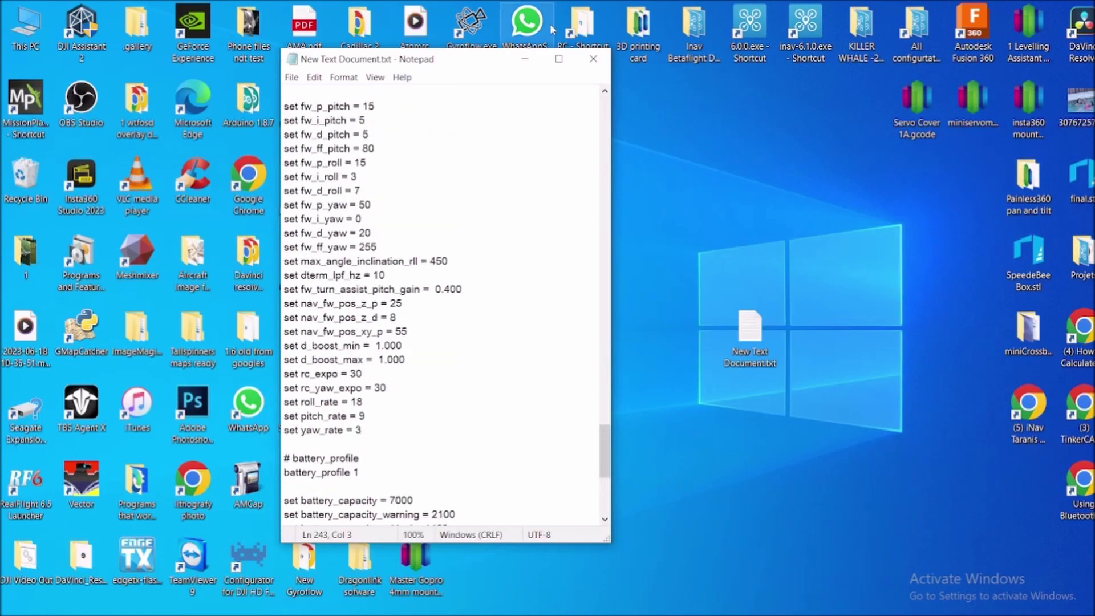
{"action": "scroll", "coordinate": [552, 203], "scroll_direction": "up", "scroll_amount": 18}
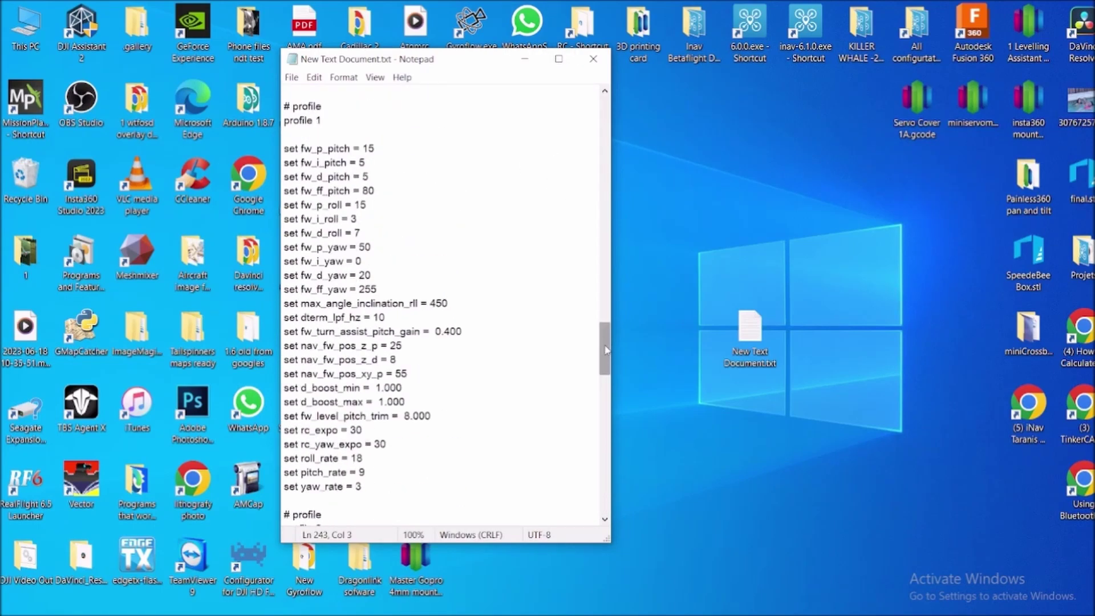
{"action": "left_click_drag", "start_coordinate": [606, 348], "coordinate": [611, 108]}
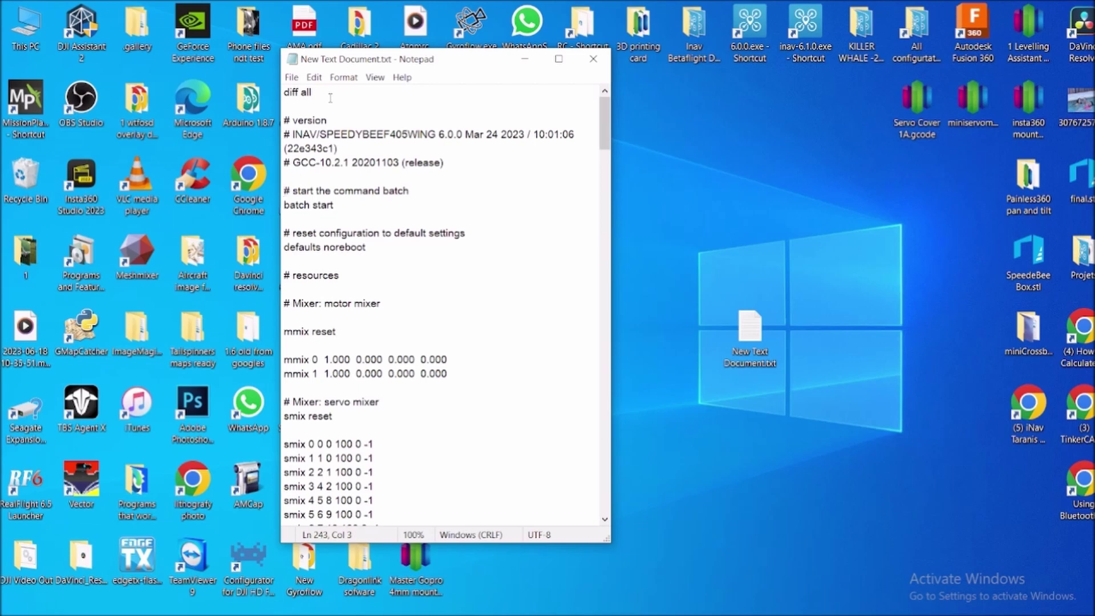
{"action": "left_click", "coordinate": [454, 164]}
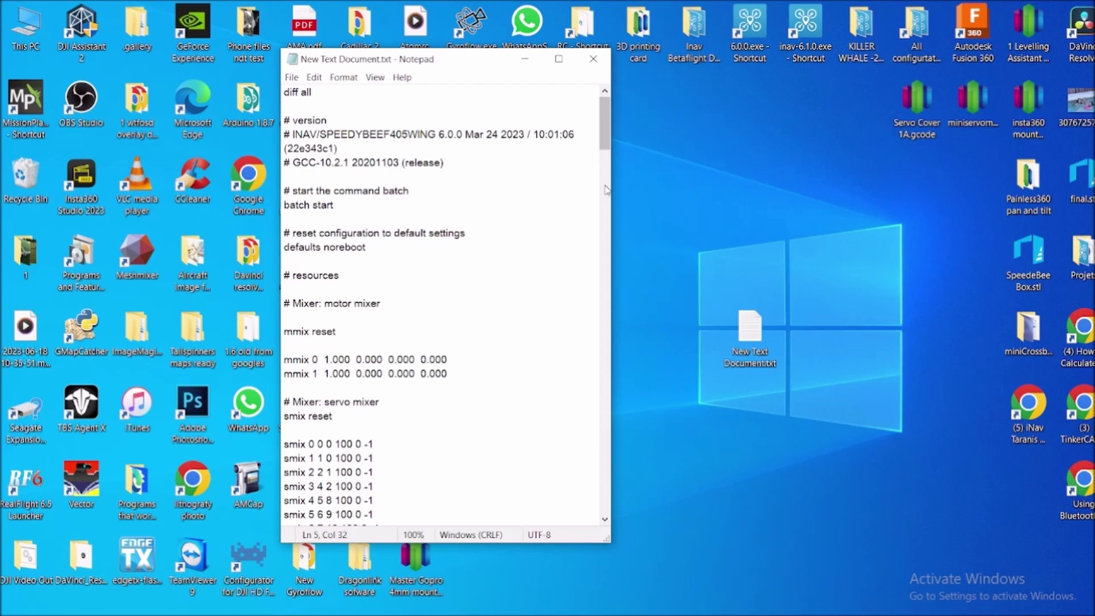
Delete the diff all and version header lines so the backup starts at batch start.
{"action": "key", "text": "BackSpace"}
{"action": "key", "text": "BackSpace"}
{"action": "key", "text": "BackSpace"}
{"action": "key", "text": "BackSpace"}
{"action": "key", "text": "BackSpace"}
{"action": "key", "text": "BackSpace"}
{"action": "key", "text": "BackSpace"}
{"action": "key", "text": "BackSpace"}
{"action": "key", "text": "BackSpace"}
{"action": "key", "text": "BackSpace"}
{"action": "key", "text": "BackSpace"}
{"action": "key", "text": "BackSpace"}
{"action": "key", "text": "BackSpace"}
{"action": "key", "text": "BackSpace"}
{"action": "key", "text": "BackSpace"}
{"action": "key", "text": "BackSpace"}
{"action": "key", "text": "BackSpace"}
{"action": "key", "text": "BackSpace"}
{"action": "key", "text": "BackSpace"}
{"action": "key", "text": "BackSpace"}
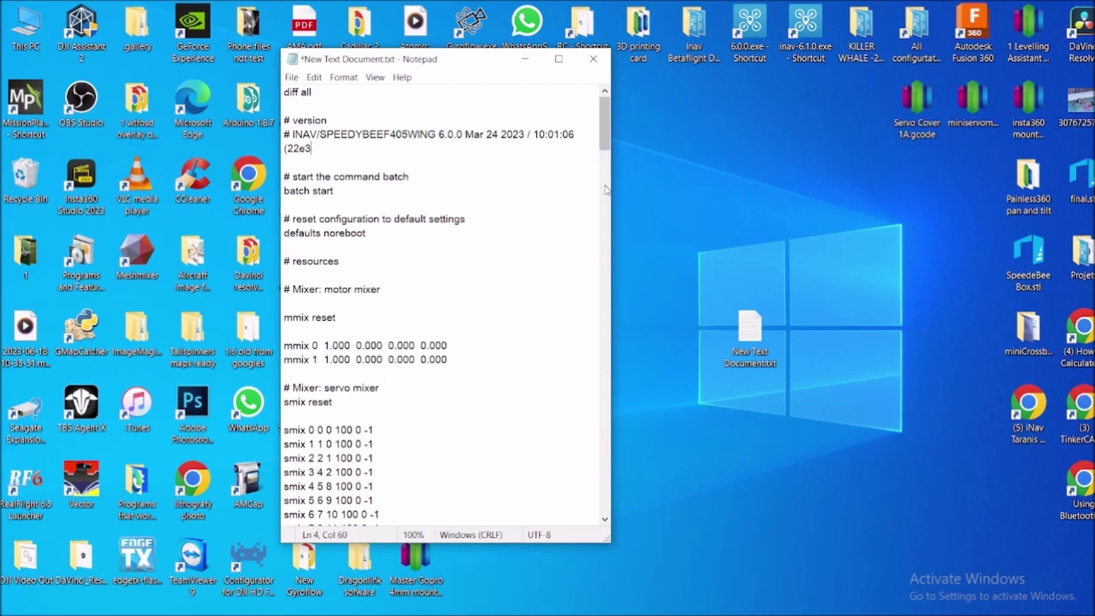
{"action": "key", "text": "BackSpace"}
{"action": "key", "text": "BackSpace"}
{"action": "key", "text": "BackSpace"}
{"action": "key", "text": "BackSpace"}
{"action": "key", "text": "BackSpace"}
{"action": "key", "text": "BackSpace"}
{"action": "key", "text": "BackSpace"}
{"action": "key", "text": "BackSpace"}
{"action": "key", "text": "BackSpace"}
{"action": "key", "text": "BackSpace"}
{"action": "key", "text": "BackSpace"}
{"action": "key", "text": "BackSpace"}
{"action": "key", "text": "BackSpace"}
{"action": "key", "text": "BackSpace"}
{"action": "key", "text": "BackSpace"}
{"action": "key", "text": "BackSpace"}
{"action": "key", "text": "BackSpace"}
{"action": "key", "text": "BackSpace"}
{"action": "key", "text": "BackSpace"}
{"action": "key", "text": "BackSpace"}
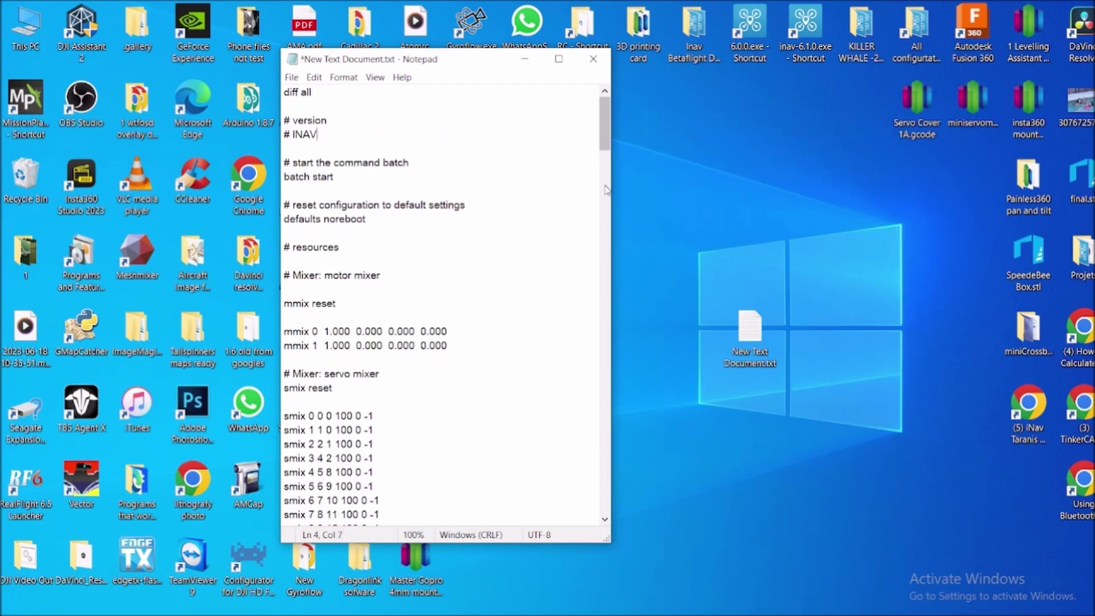
{"action": "key", "text": "BackSpace"}
{"action": "key", "text": "BackSpace"}
{"action": "key", "text": "BackSpace"}
{"action": "key", "text": "BackSpace"}
{"action": "key", "text": "BackSpace"}
{"action": "key", "text": "BackSpace"}
{"action": "key", "text": "BackSpace"}
{"action": "key", "text": "BackSpace"}
{"action": "key", "text": "BackSpace"}
{"action": "key", "text": "BackSpace"}
{"action": "key", "text": "BackSpace"}
{"action": "key", "text": "BackSpace"}
{"action": "key", "text": "BackSpace"}
{"action": "key", "text": "BackSpace"}
{"action": "key", "text": "BackSpace"}
{"action": "key", "text": "BackSpace"}
{"action": "key", "text": "BackSpace"}
{"action": "key", "text": "BackSpace"}
{"action": "key", "text": "BackSpace"}
{"action": "key", "text": "BackSpace"}
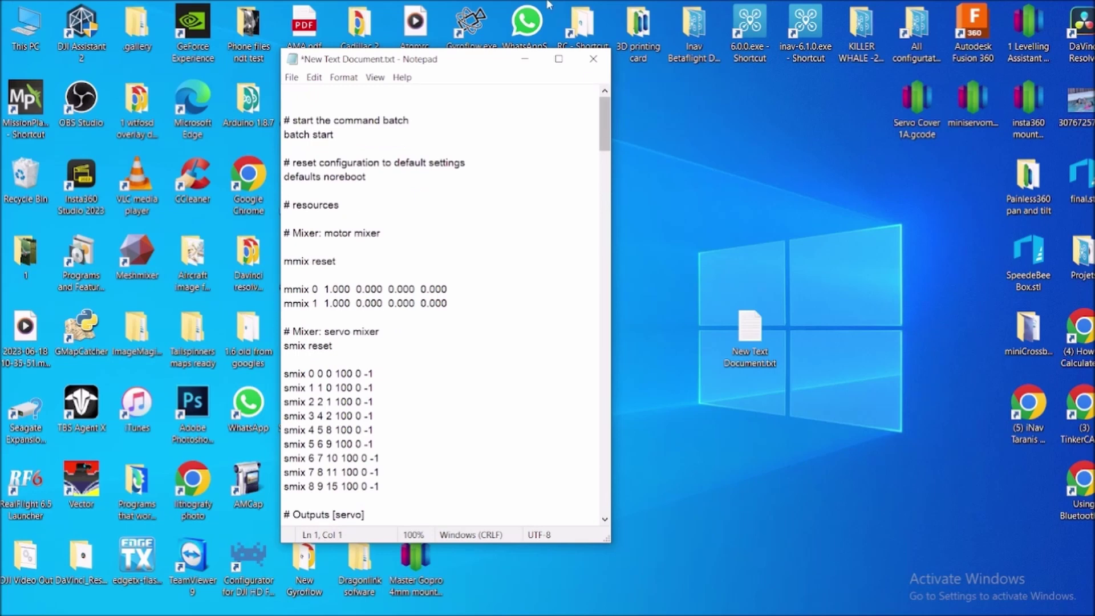
Select all the remaining backup text in Notepad and copy it to the clipboard.
{"action": "left_click", "coordinate": [315, 79]}
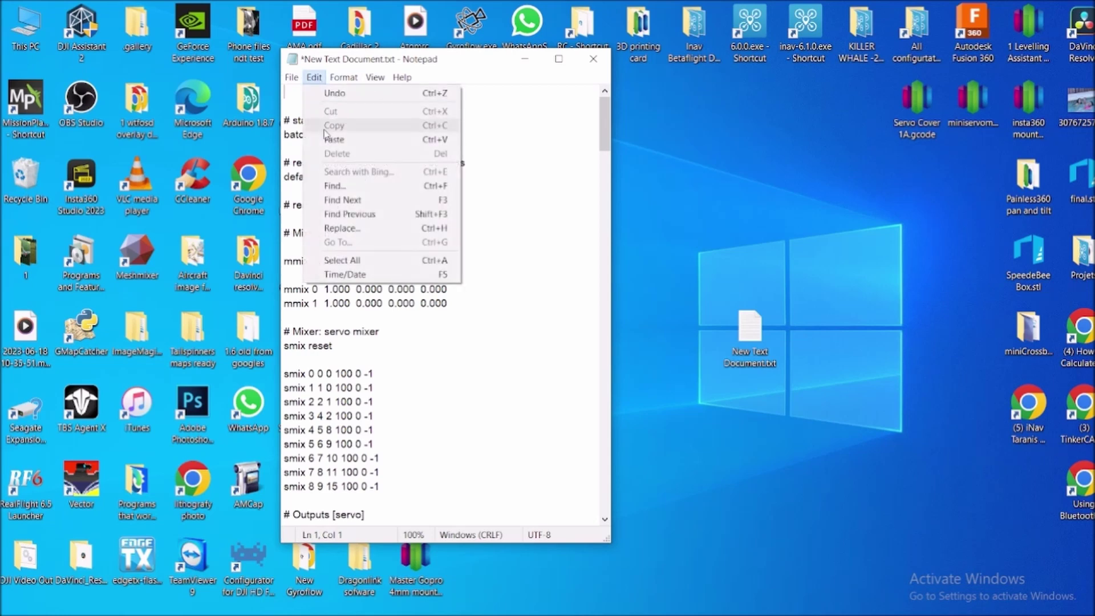
{"action": "left_click", "coordinate": [342, 260]}
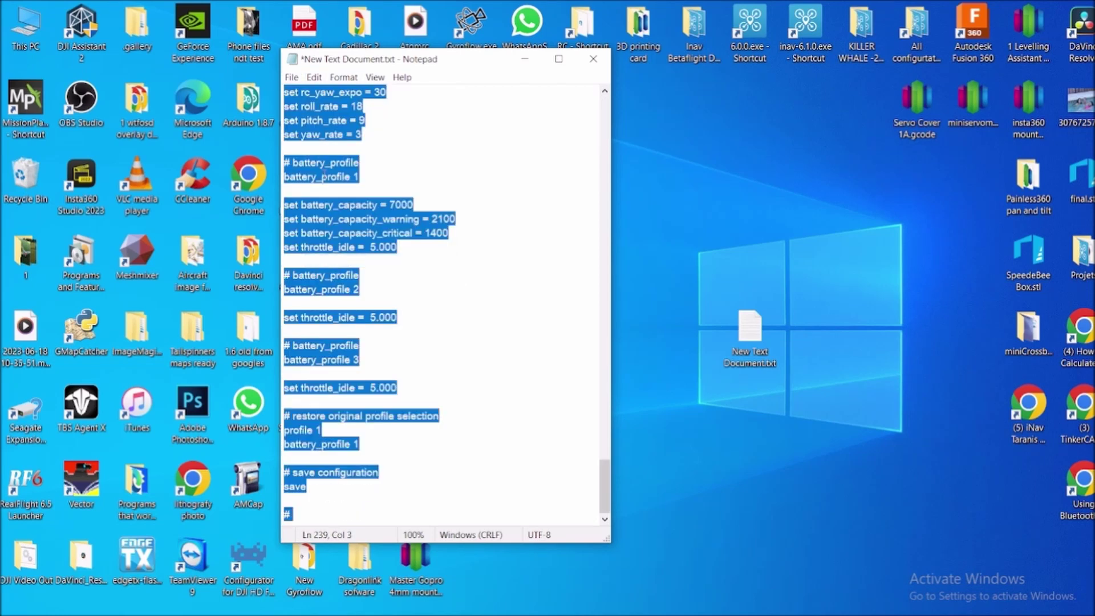
{"action": "left_click", "coordinate": [315, 81]}
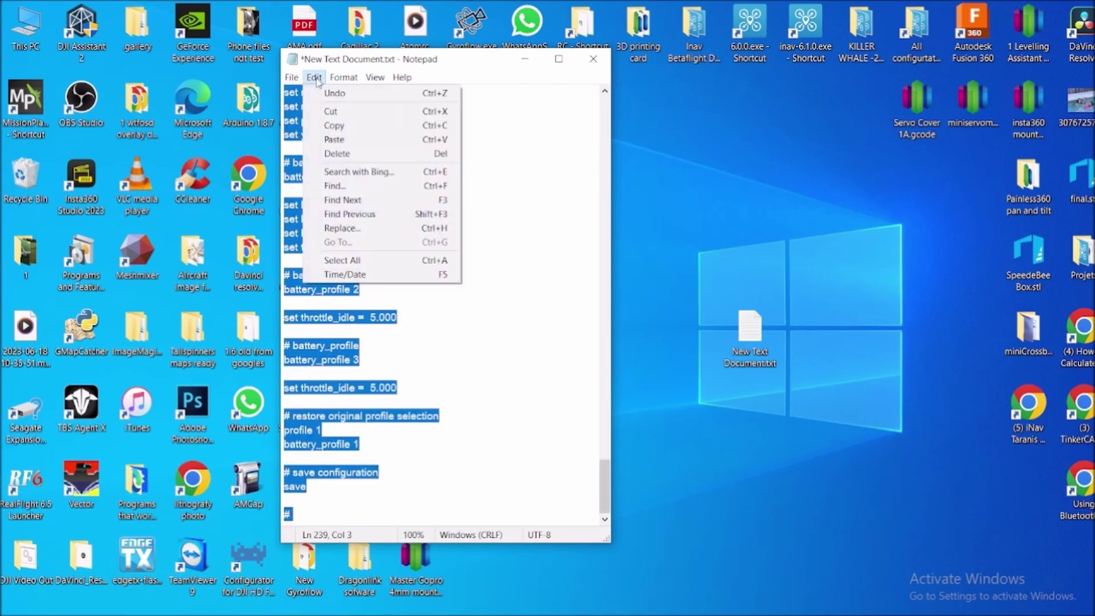
{"action": "left_click", "coordinate": [333, 130]}
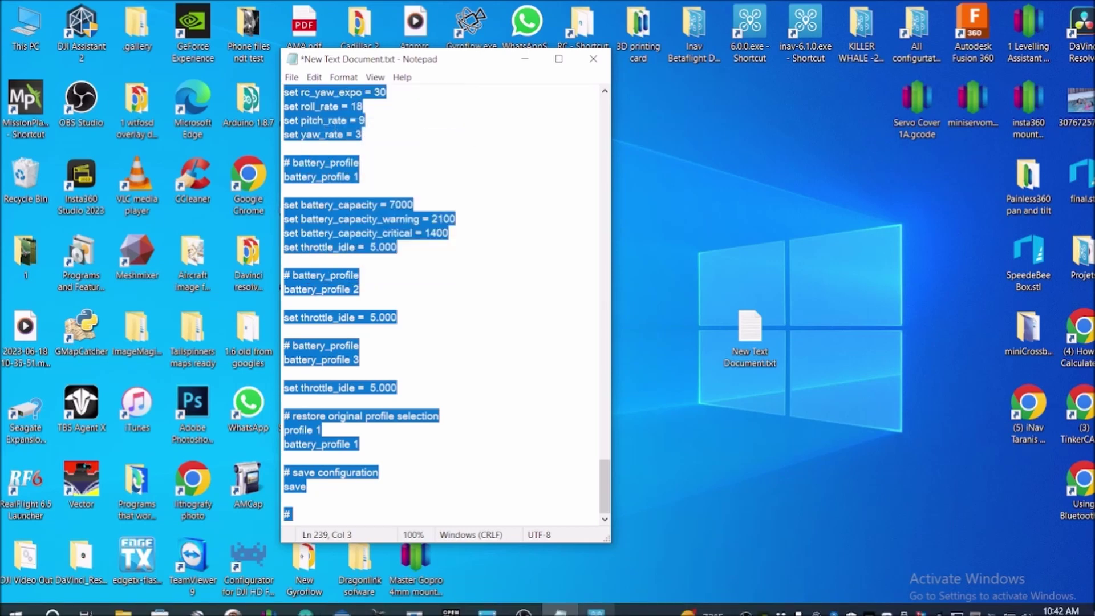
{"action": "left_click", "coordinate": [572, 610]}
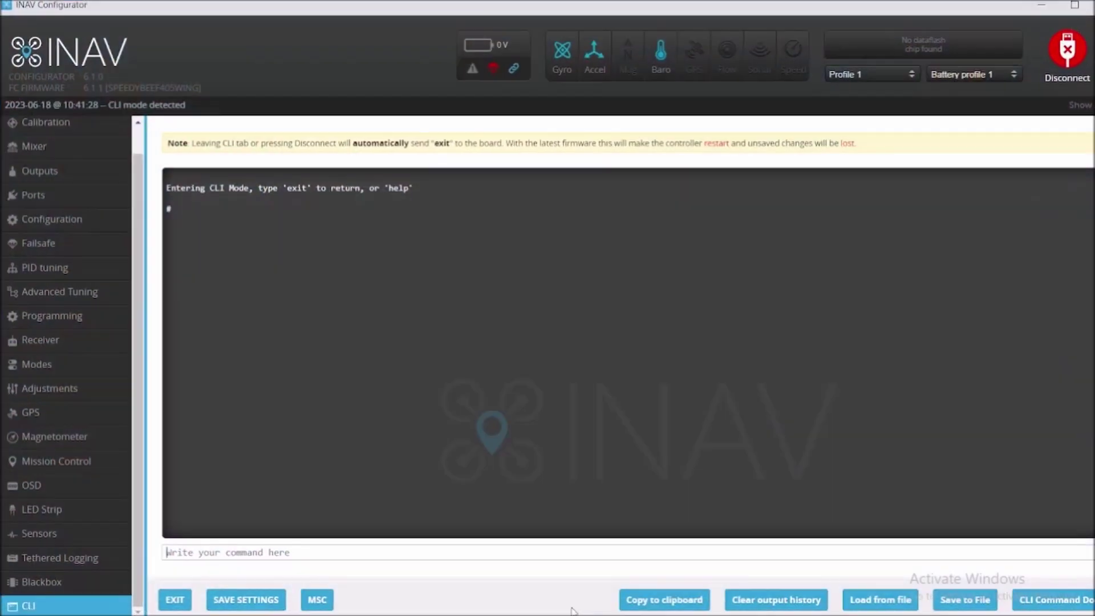
Paste the copied backup into the CLI command field and run the batch.
{"action": "right_click", "coordinate": [223, 552]}
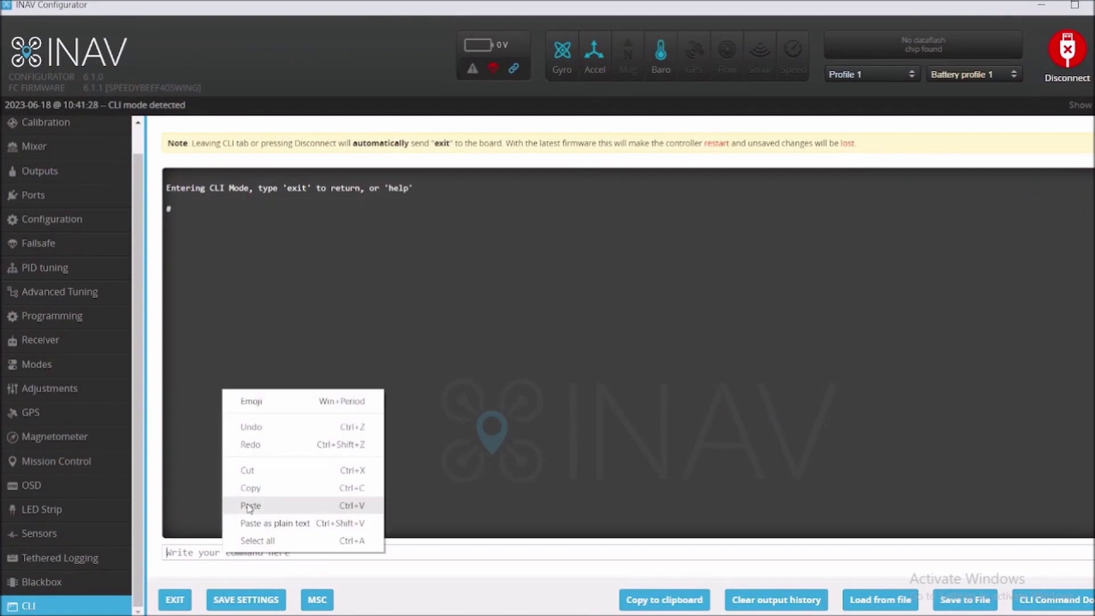
{"action": "left_click", "coordinate": [254, 506]}
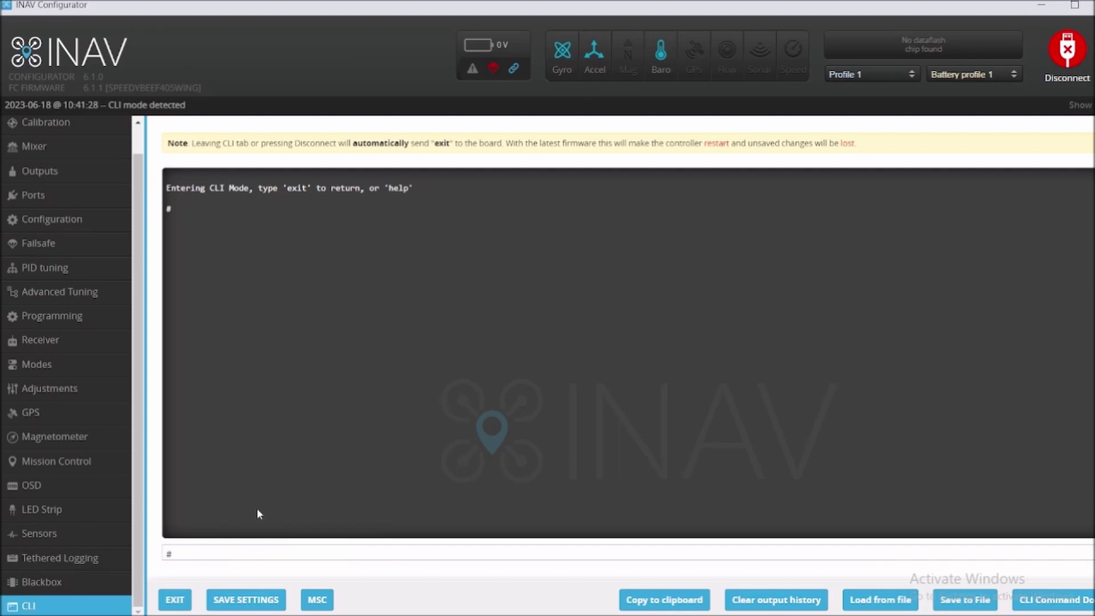
{"action": "key", "text": "Return"}
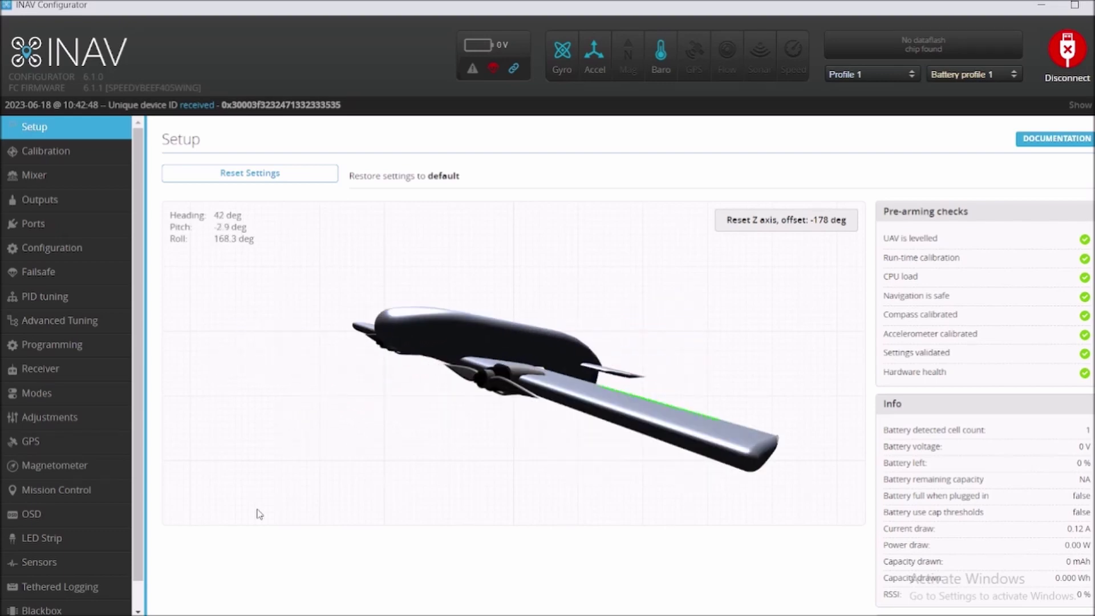
Reset the Z axis to face forward, then confirm all six accelerometer calibration steps are complete.
{"action": "left_click", "coordinate": [779, 233]}
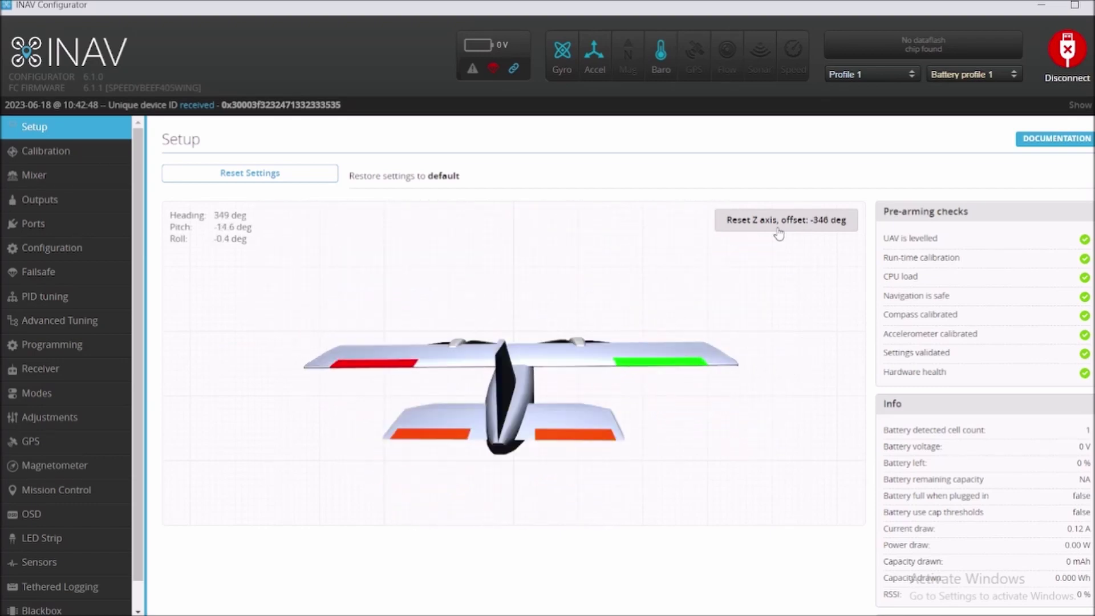
{"action": "left_click", "coordinate": [786, 221]}
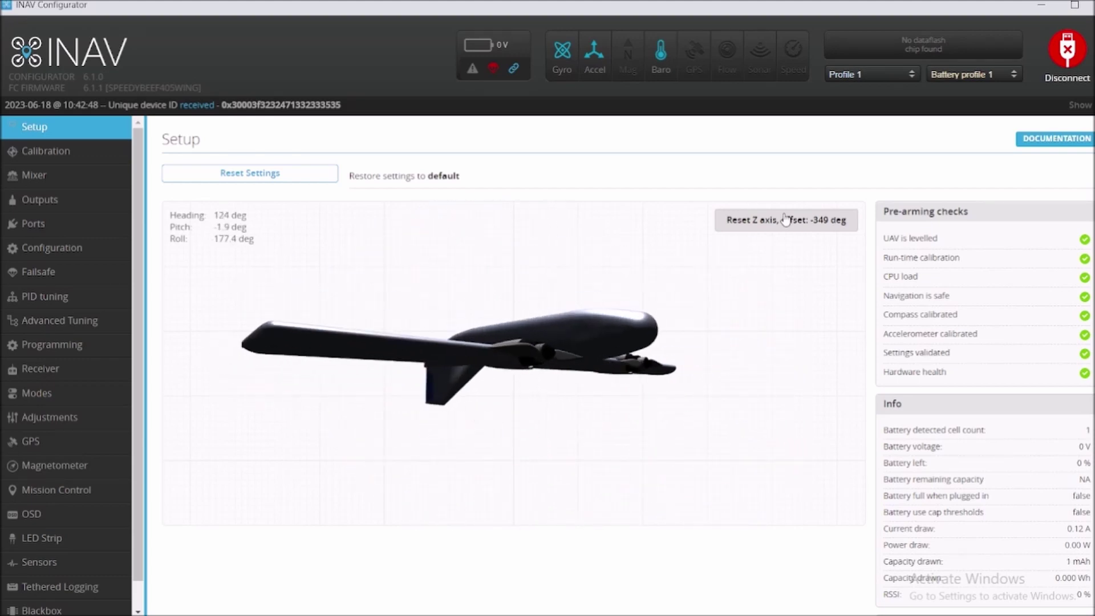
{"action": "left_click", "coordinate": [44, 155]}
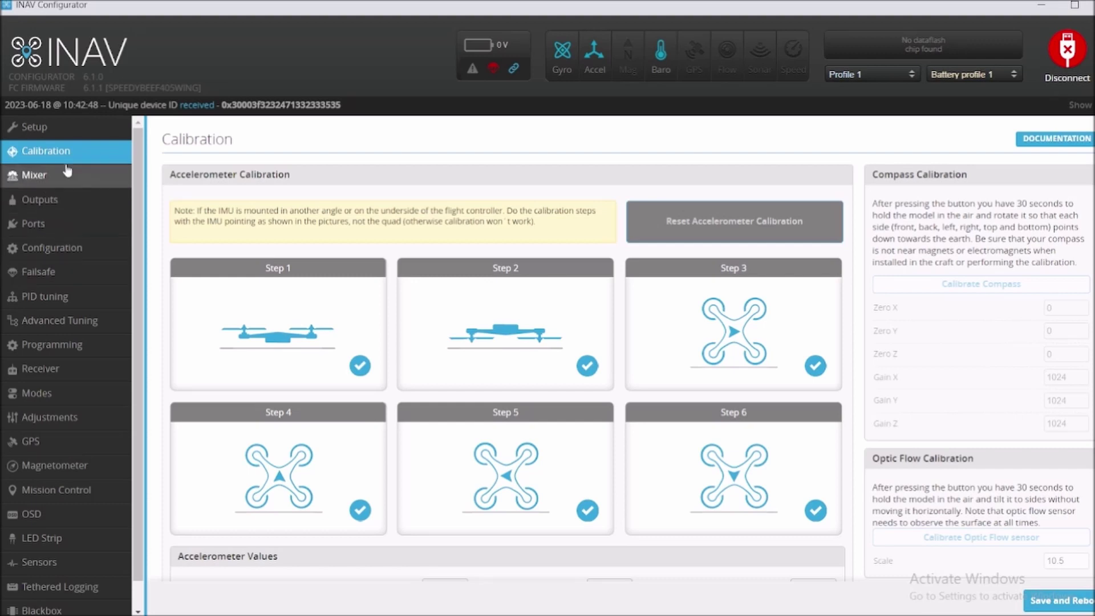
Review the Mixer page's Motor and Servo mixer tables to confirm the Airplane platform.
{"action": "left_click", "coordinate": [36, 176]}
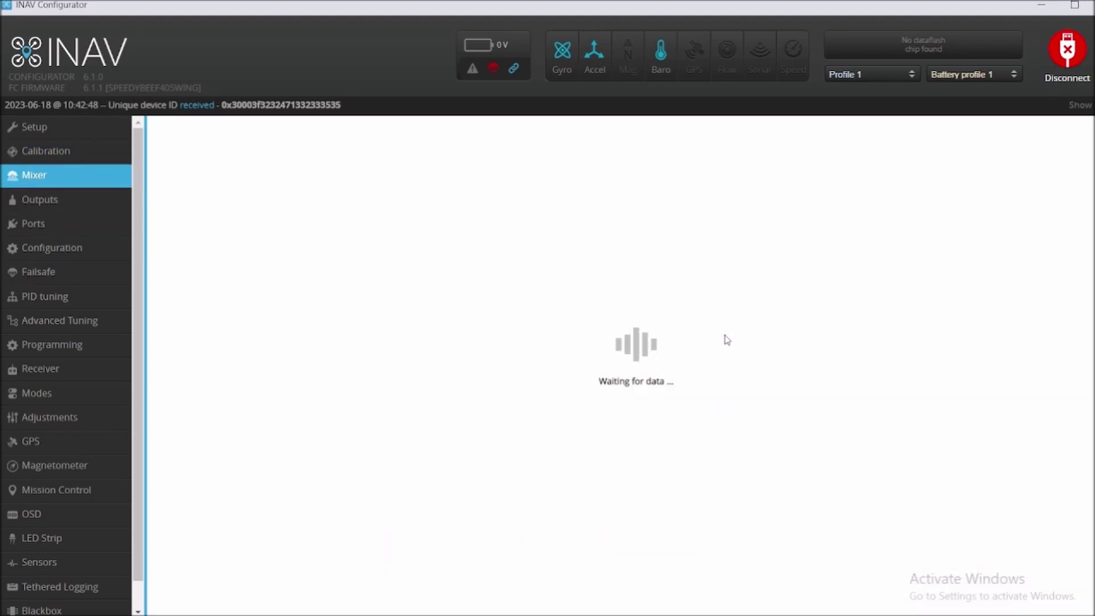
{"action": "scroll", "coordinate": [628, 336], "scroll_direction": "down", "scroll_amount": 5}
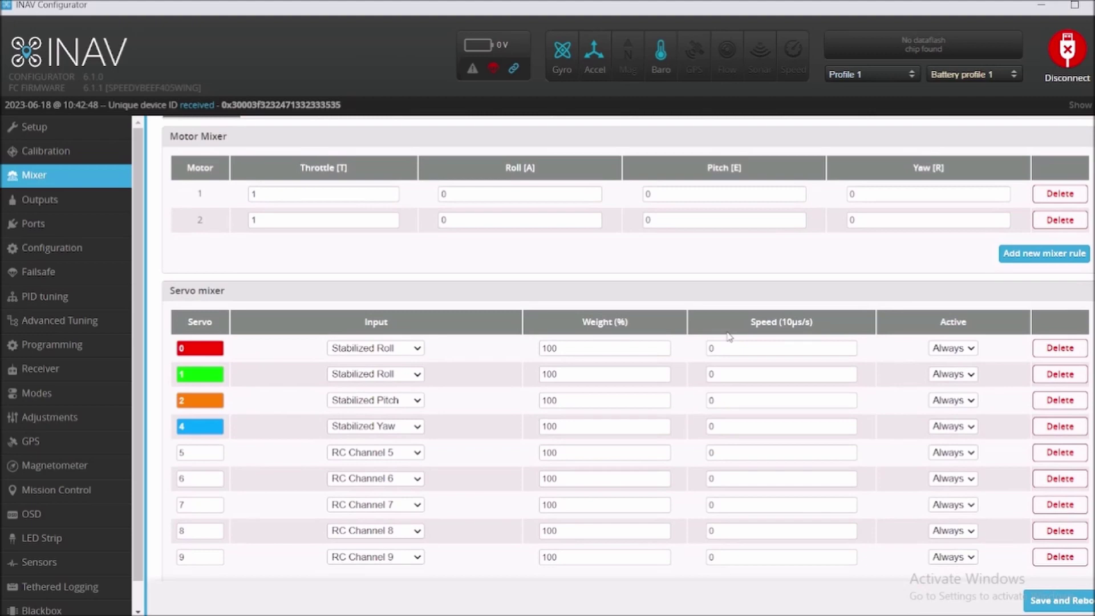
{"action": "scroll", "coordinate": [546, 331], "scroll_direction": "down", "scroll_amount": 1}
{"action": "scroll", "coordinate": [570, 371], "scroll_direction": "up", "scroll_amount": 6}
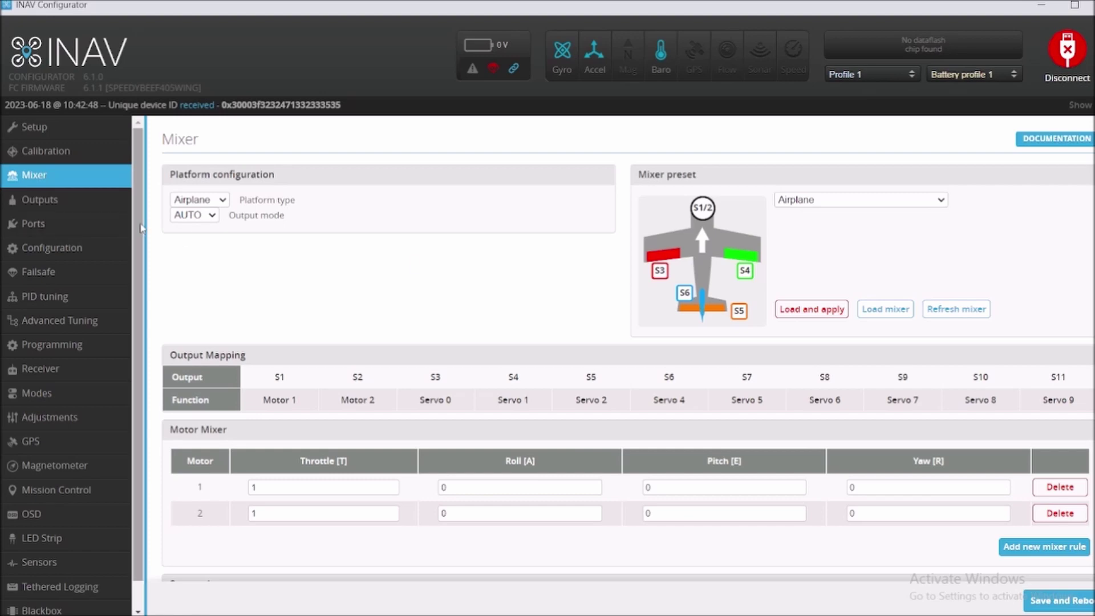
{"action": "scroll", "coordinate": [137, 274], "scroll_direction": "down", "scroll_amount": 1}
Run 'get board' in the CLI showing roll 1800, pitch 0, yaw 2700, then type 'thanks for watching'.
{"action": "left_click", "coordinate": [39, 605]}
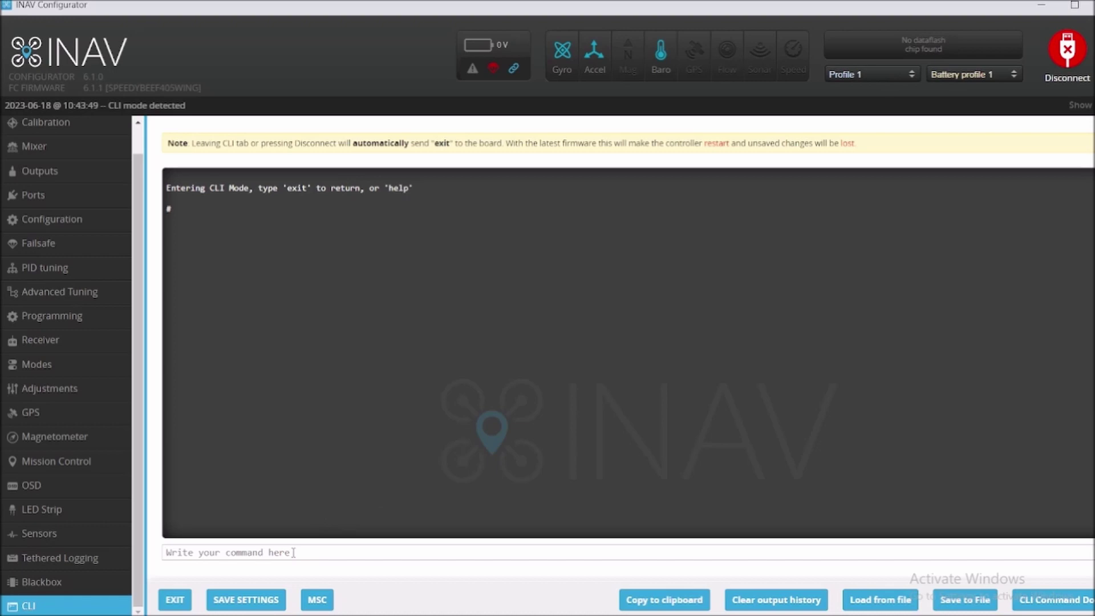
{"action": "type", "text": "get board"}
{"action": "key", "text": "Return"}
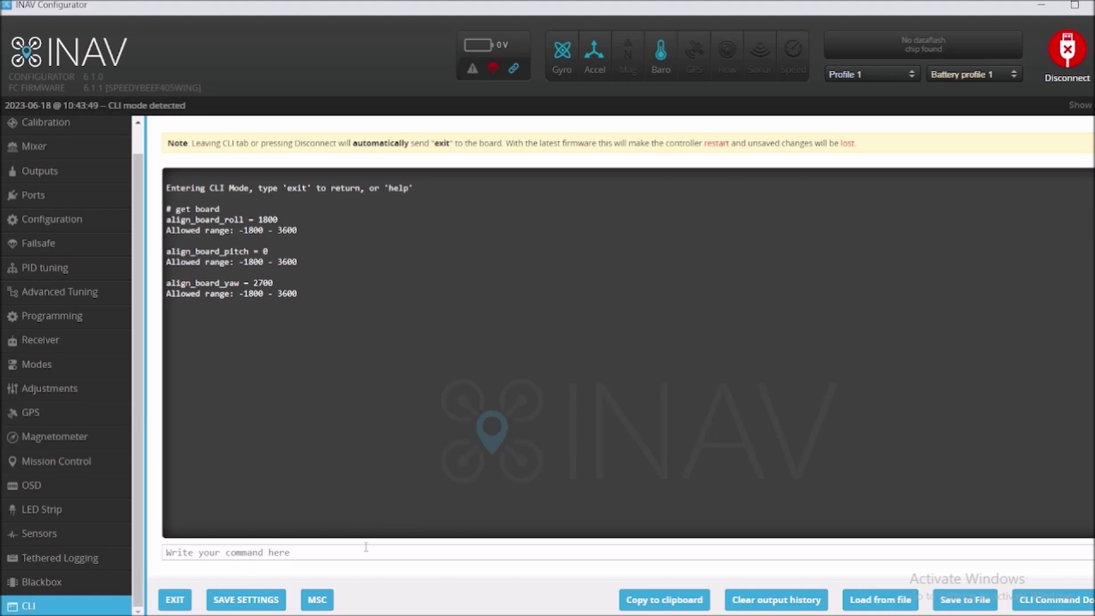
{"action": "type", "text": "thanks for watching"}
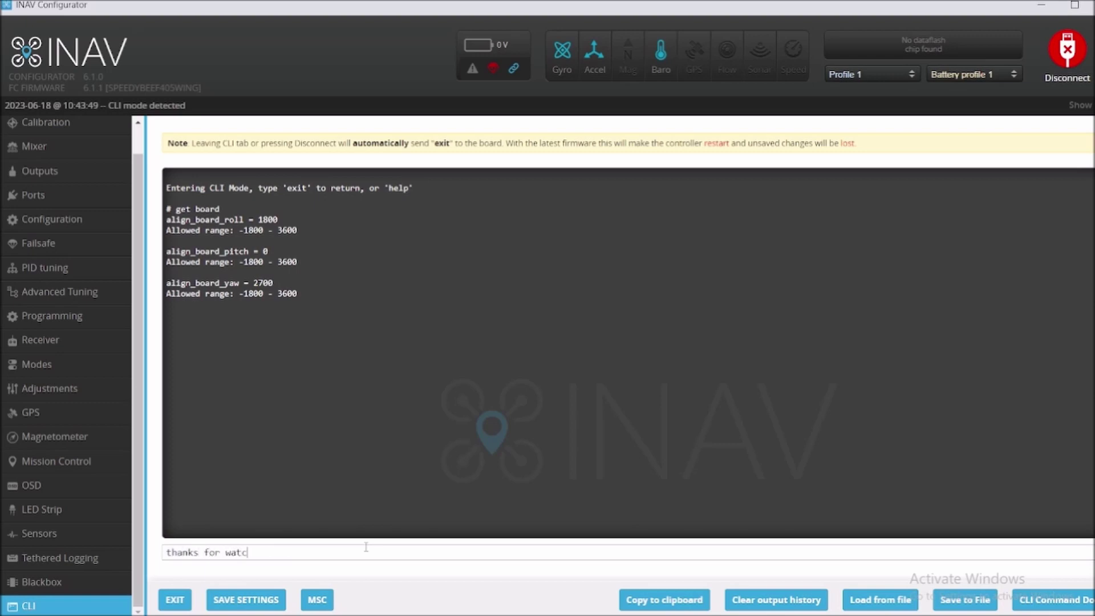